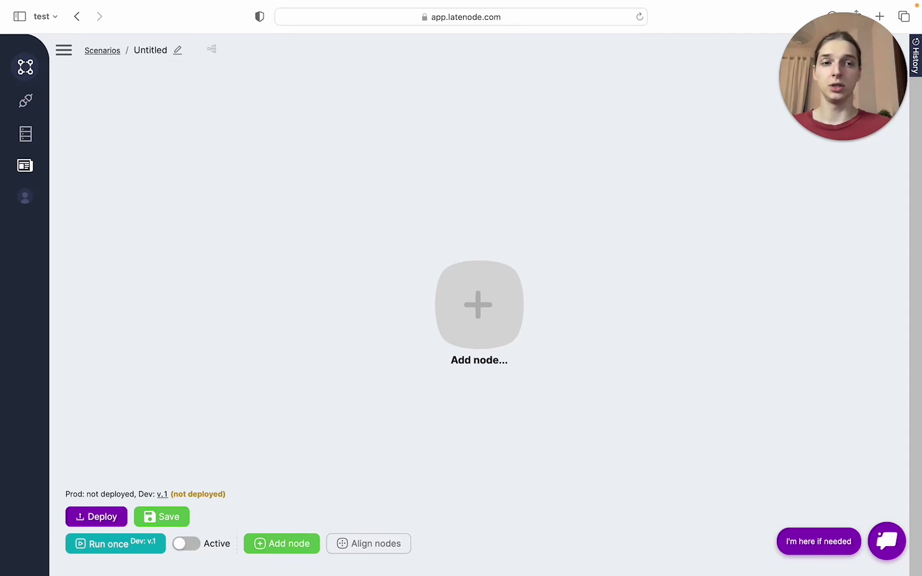
- Add an Iterator node from the Tools category as the scenario's first node
left_click(495, 301)
scroll(290, 362, "down", 7)
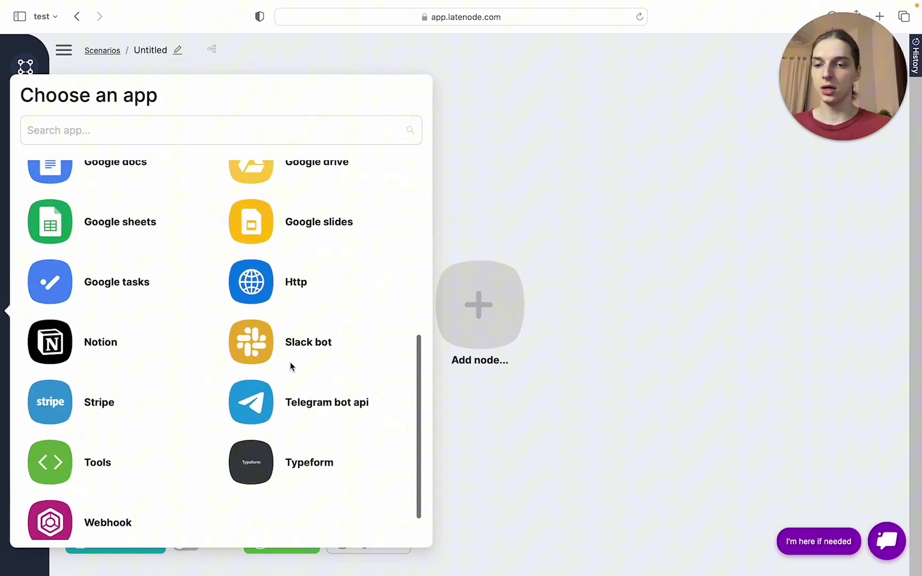
scroll(171, 350, "up", 3)
scroll(171, 352, "down", 3)
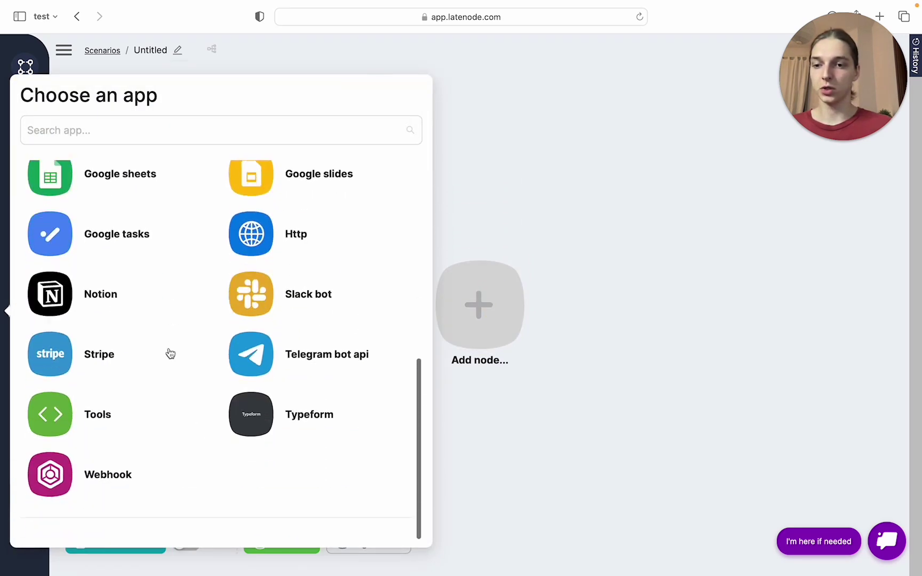
left_click(109, 423)
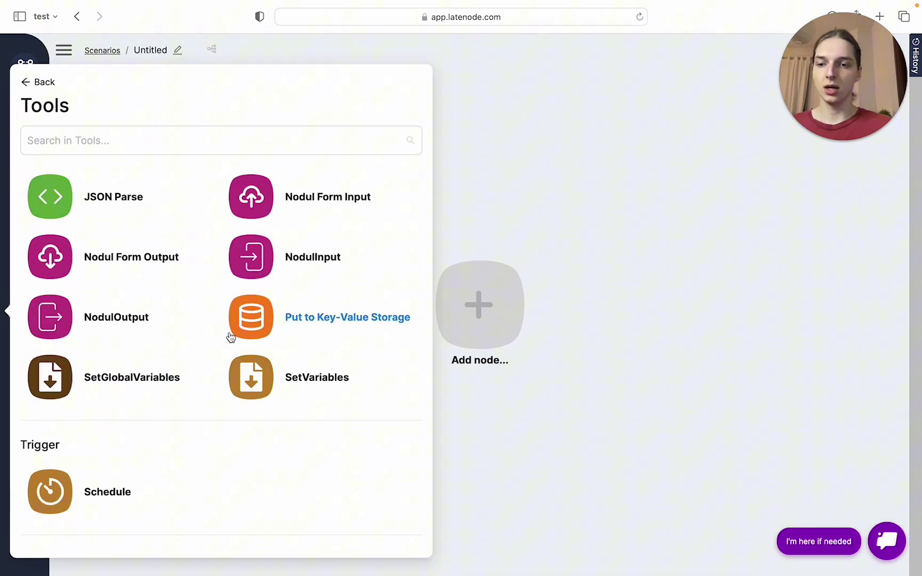
scroll(231, 335, "up", 3)
scroll(231, 336, "up", 2)
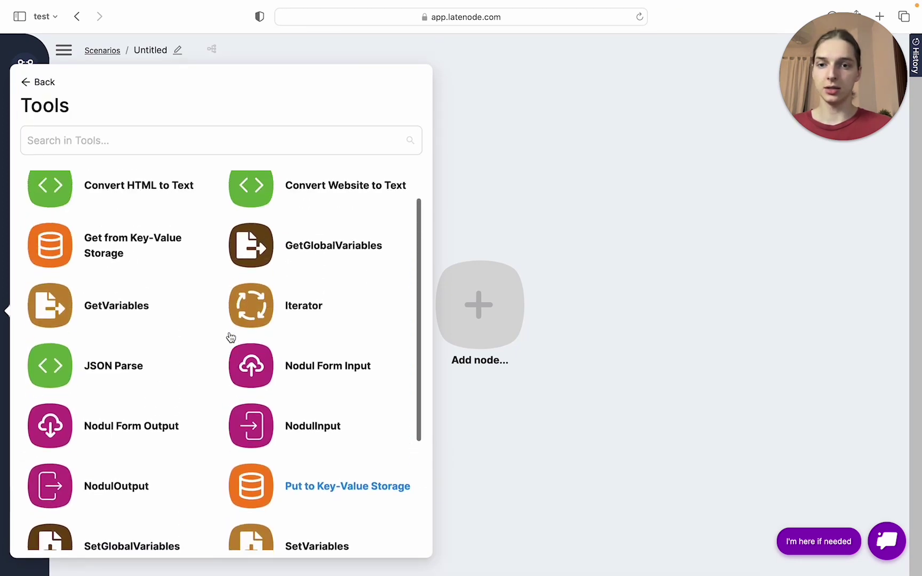
left_click(291, 327)
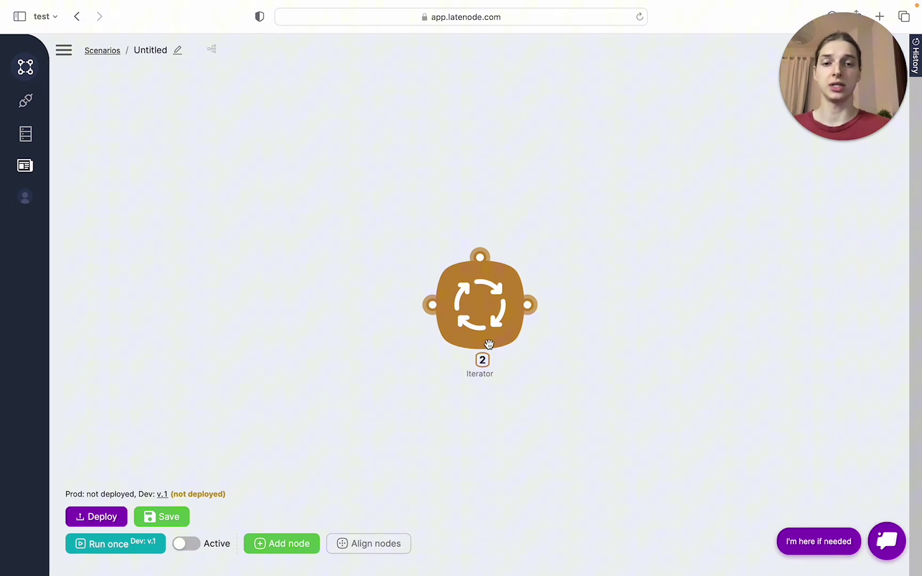
- Set the Iterator's Data to iterate to [1,2] and save the node
left_click(609, 213)
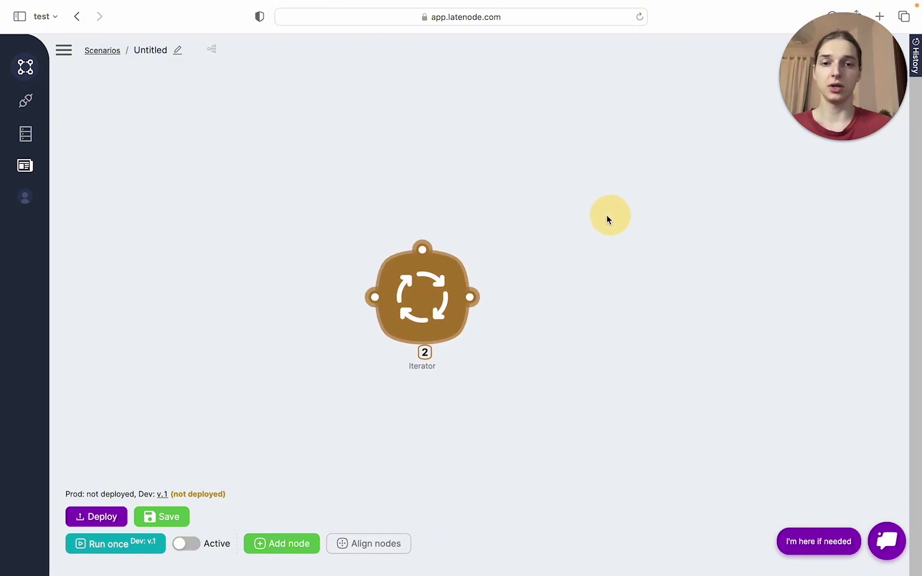
left_click(421, 308)
left_click(525, 204)
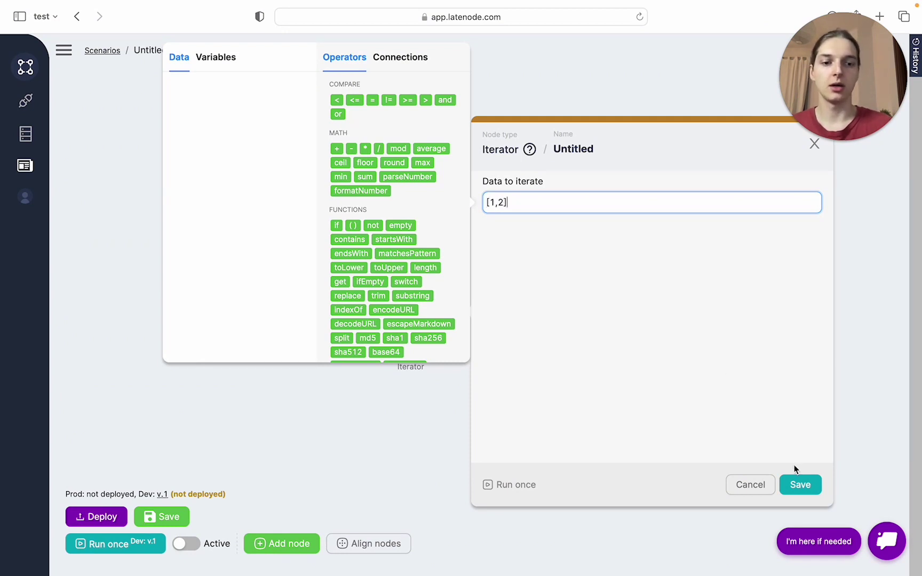
left_click(800, 484)
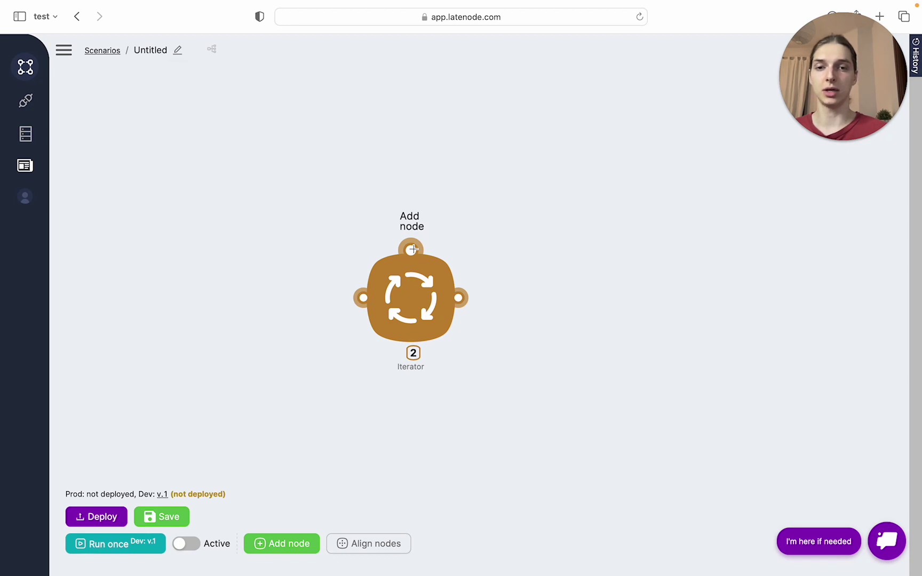
- Add a Tools SetVariables node from the Iterator's top port, then resave the Iterator
left_click(412, 249)
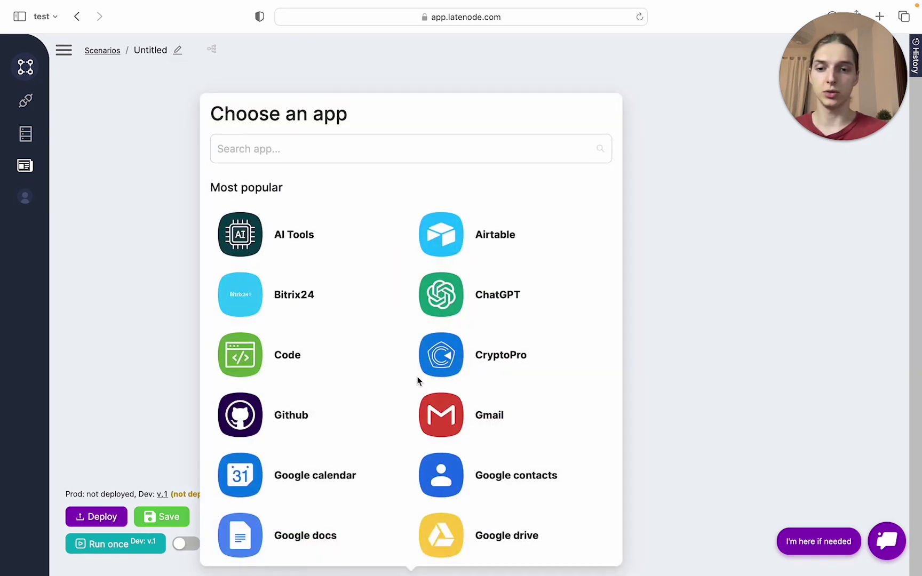
scroll(417, 379, "down", 5)
scroll(417, 376, "down", 1)
left_click(288, 525)
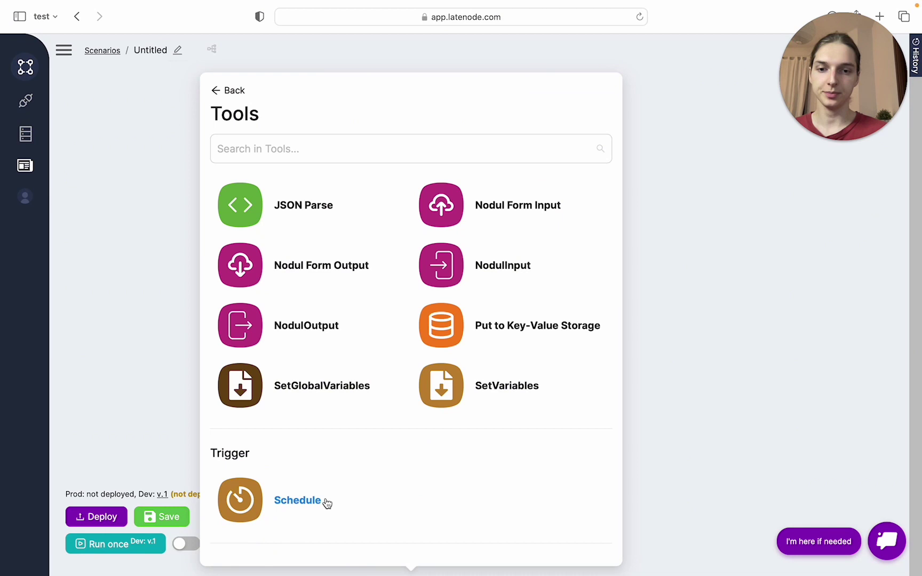
left_click(457, 384)
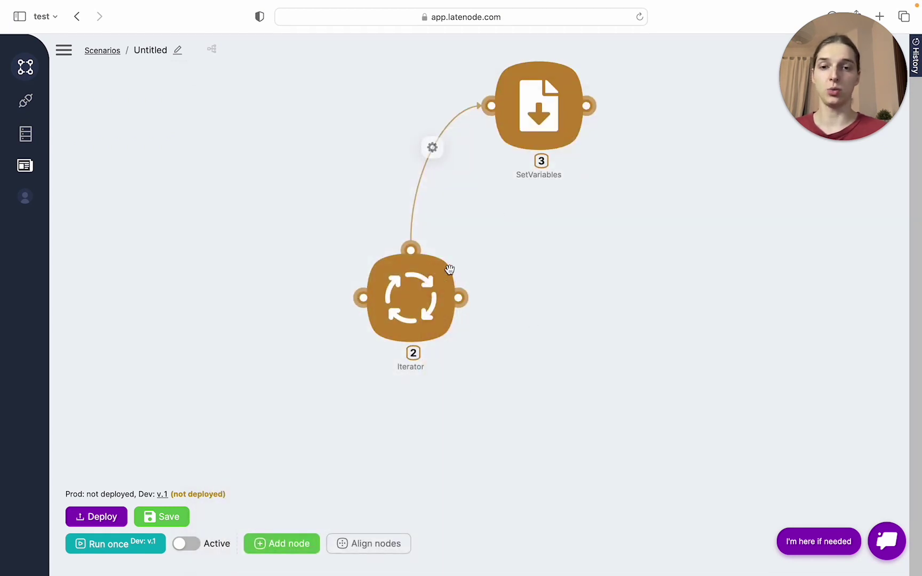
left_click(425, 292)
left_click(797, 484)
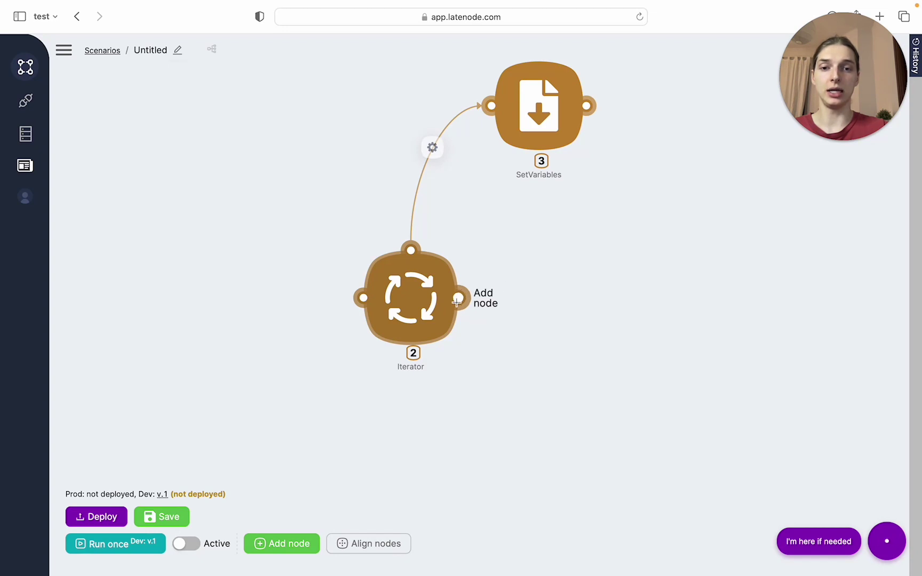
- Add a Webhook response node branching from the Iterator's right port
left_click(457, 301)
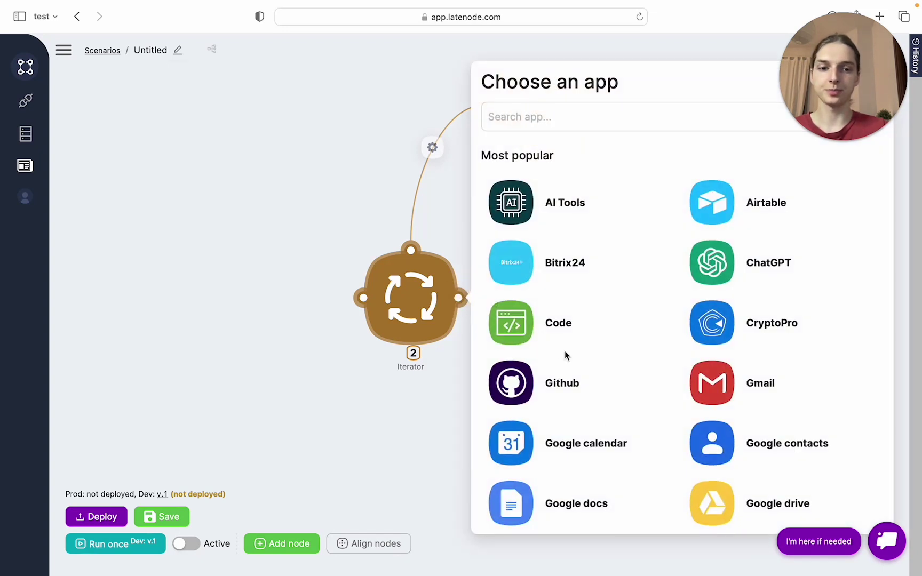
scroll(566, 356, "down", 7)
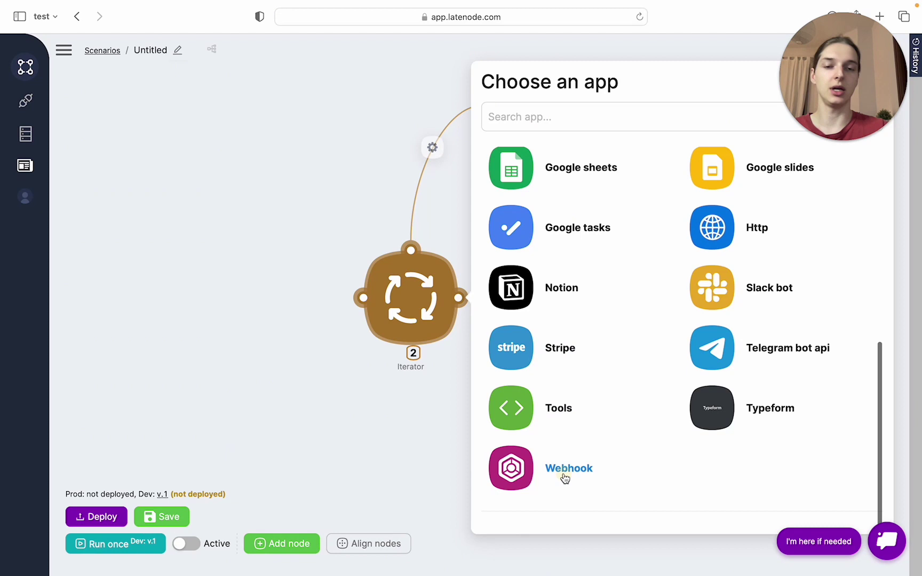
left_click(566, 474)
left_click(583, 296)
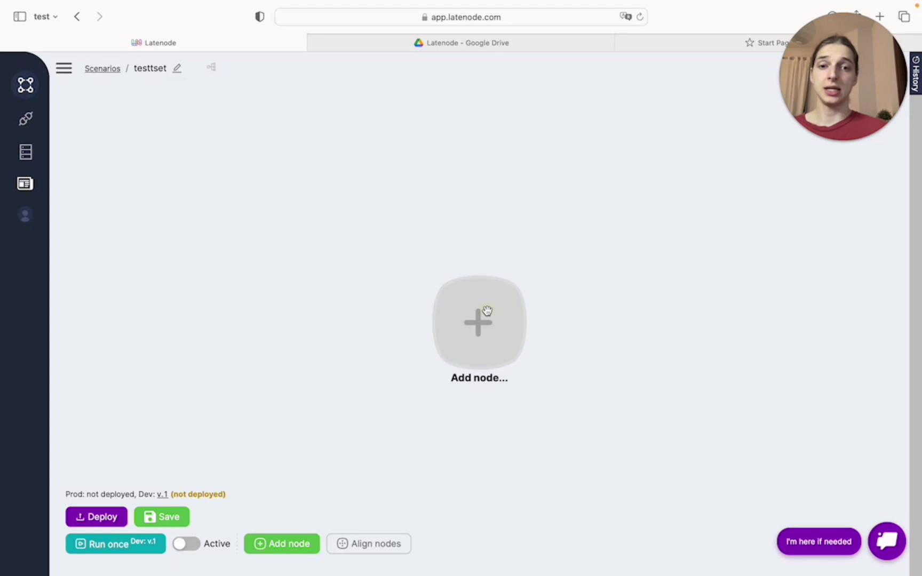
- Add a Webhook trigger as the first node of the testtset scenario
left_click(480, 317)
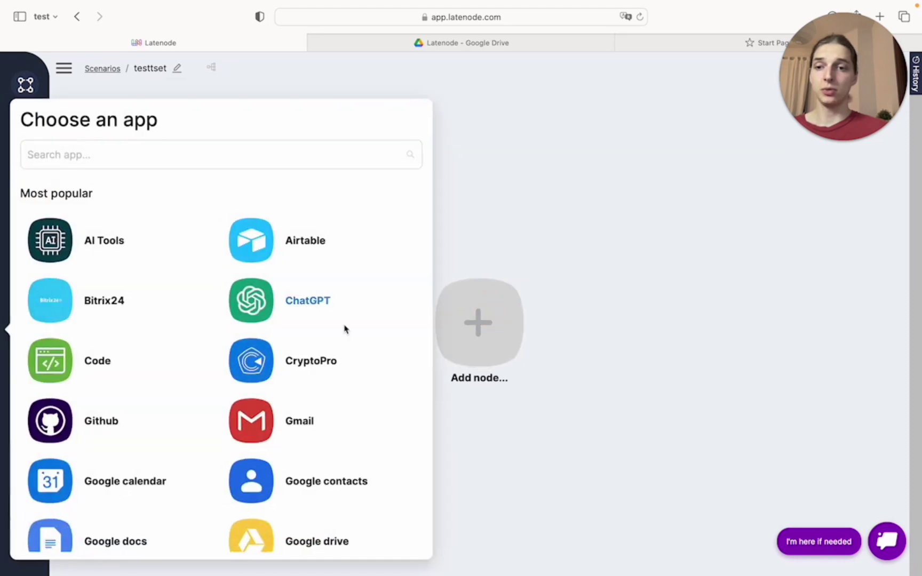
scroll(230, 353, "down", 10)
left_click(107, 499)
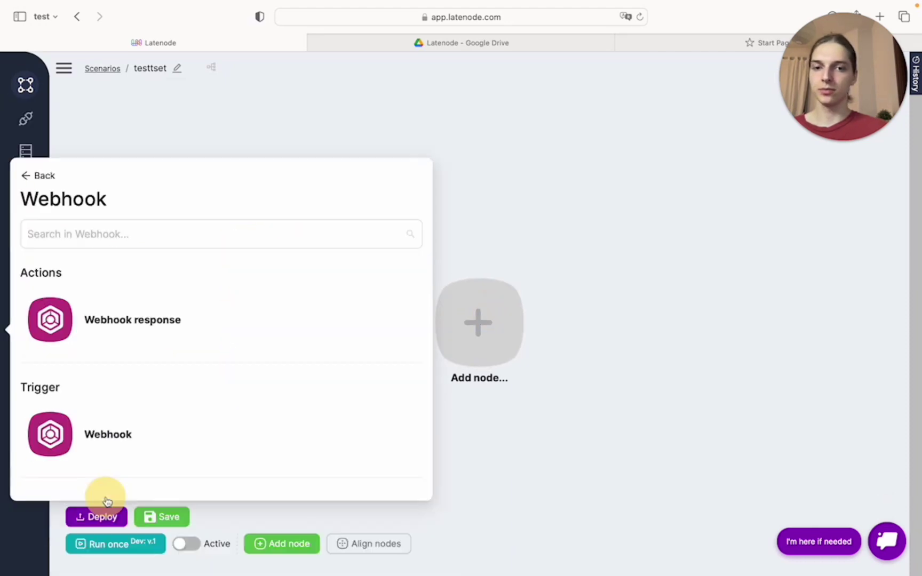
left_click(107, 433)
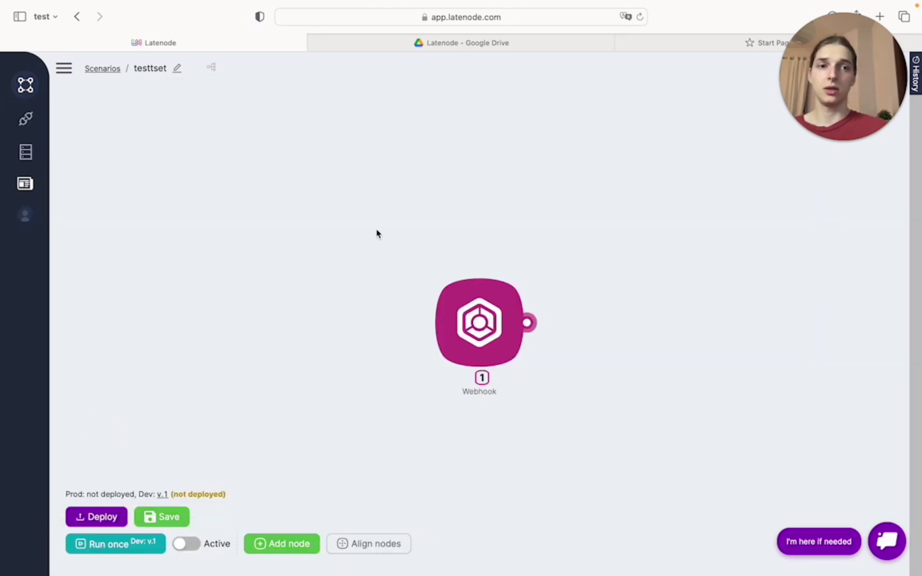
- Copy the trigger's Development URL and open it in a new browser tab
left_click(475, 312)
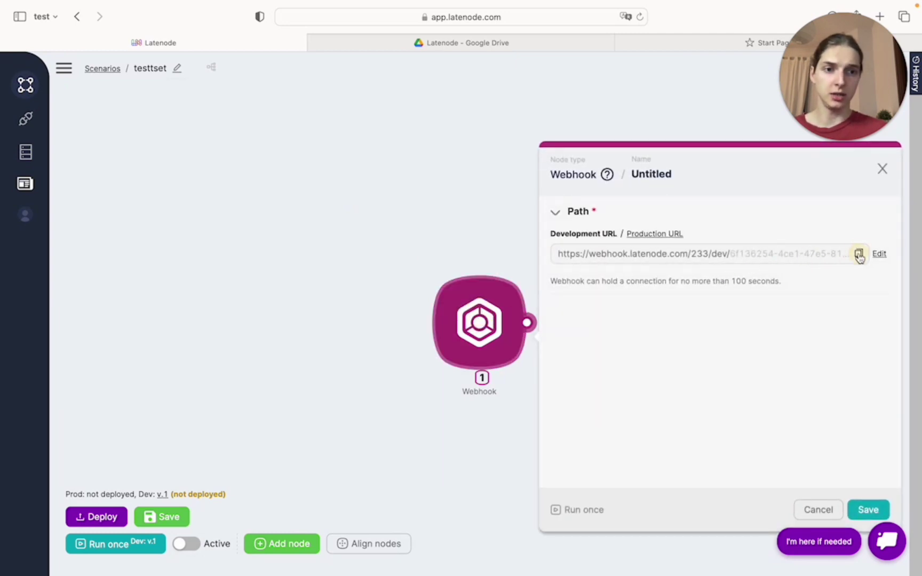
left_click(858, 255)
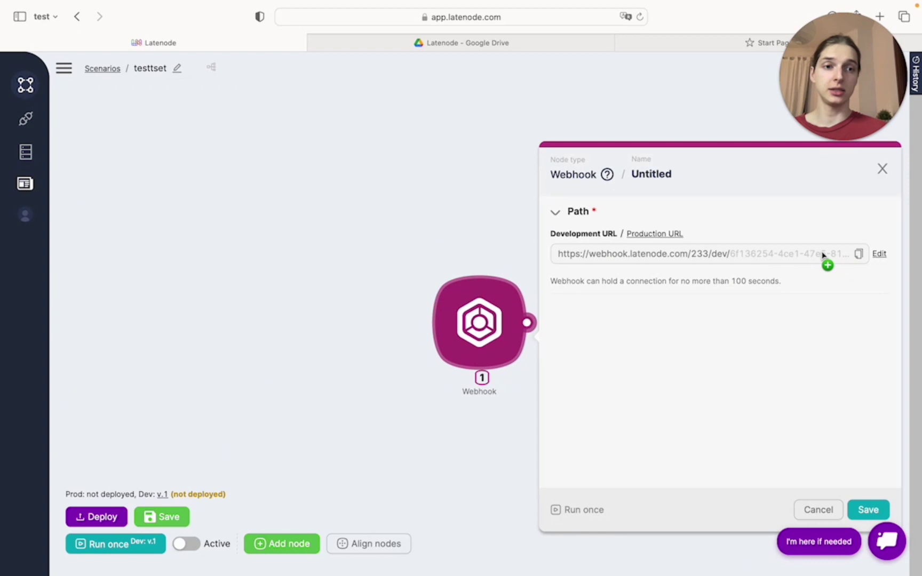
left_click_drag(822, 256, 720, 42)
- Add a Google Drive List Files node after the Webhook trigger
left_click(762, 98)
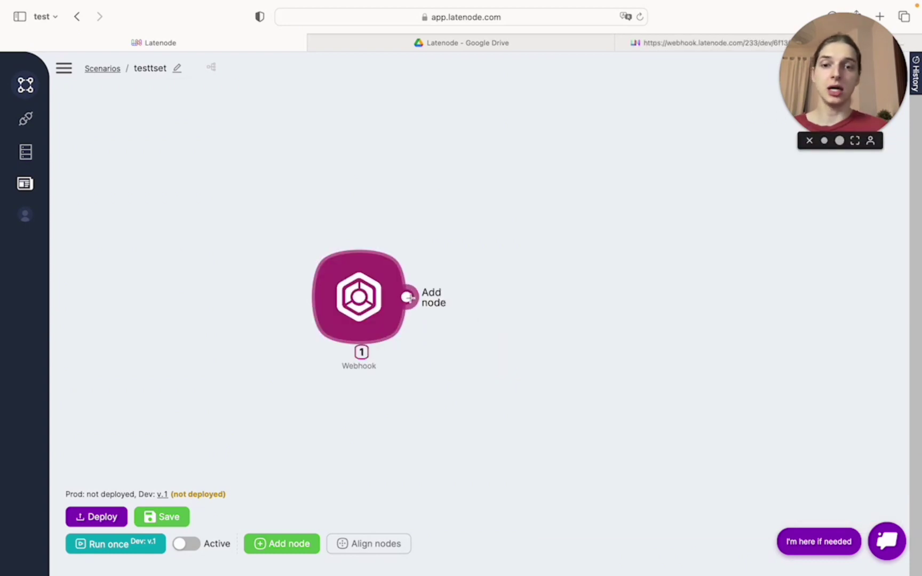
left_click(408, 297)
scroll(613, 384, "down", 1)
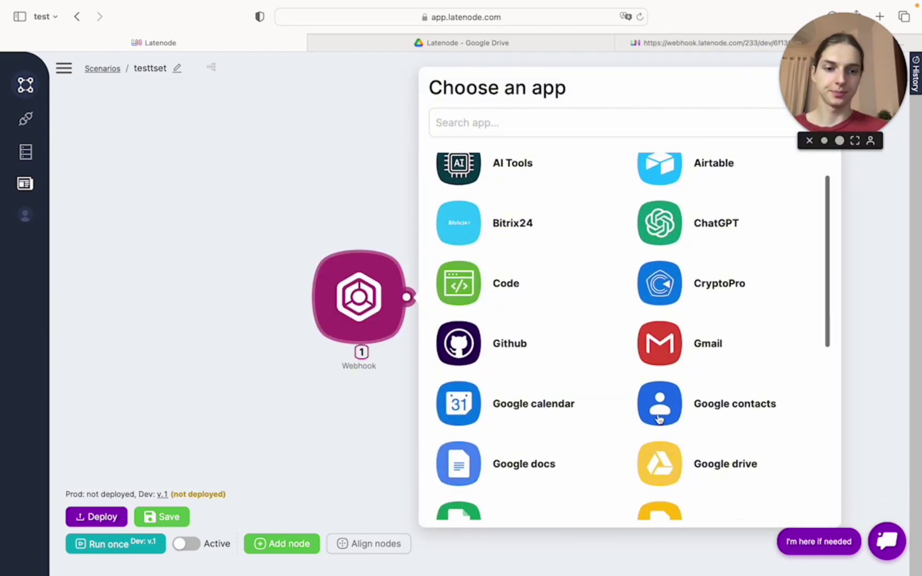
left_click(705, 468)
left_click(524, 474)
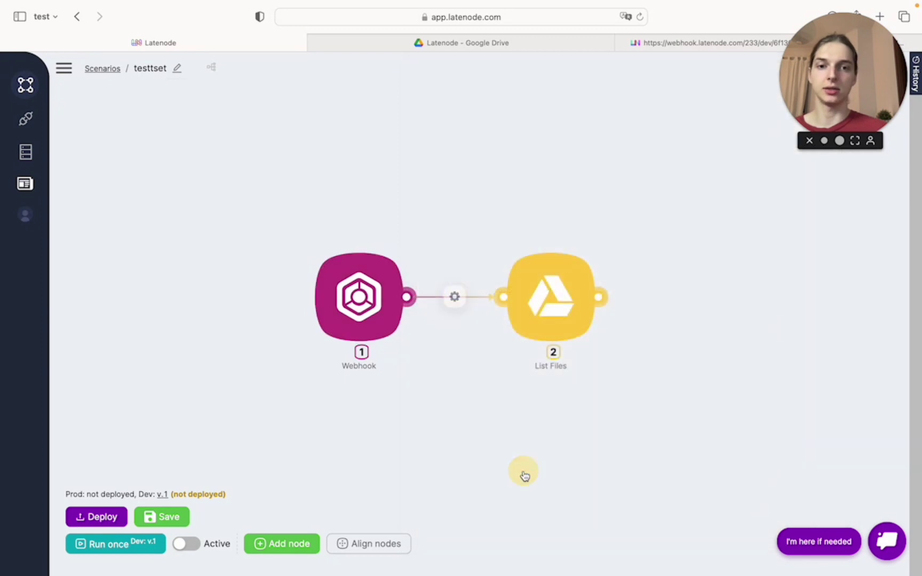
- Set List Files to the Google connection, My Drive, and the Latenode parent folder
left_click(550, 303)
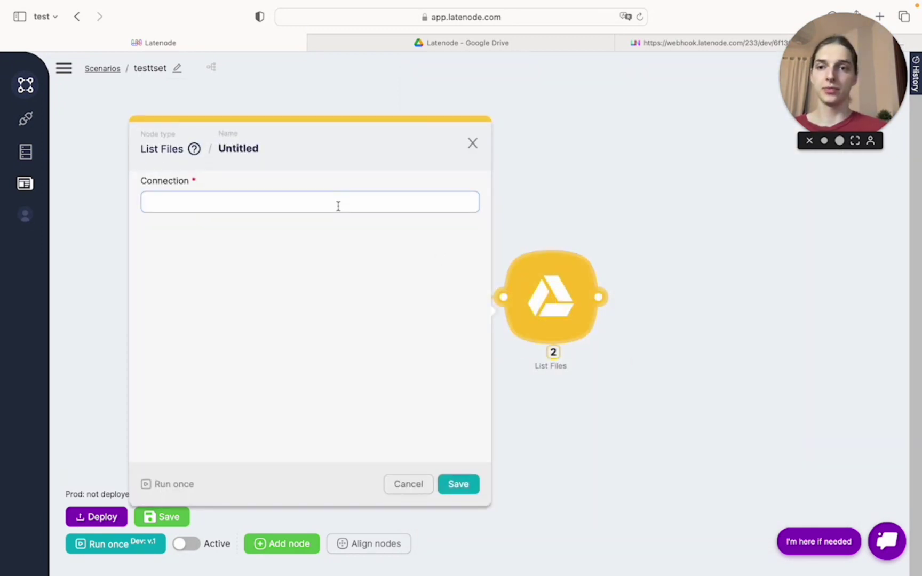
left_click(338, 206)
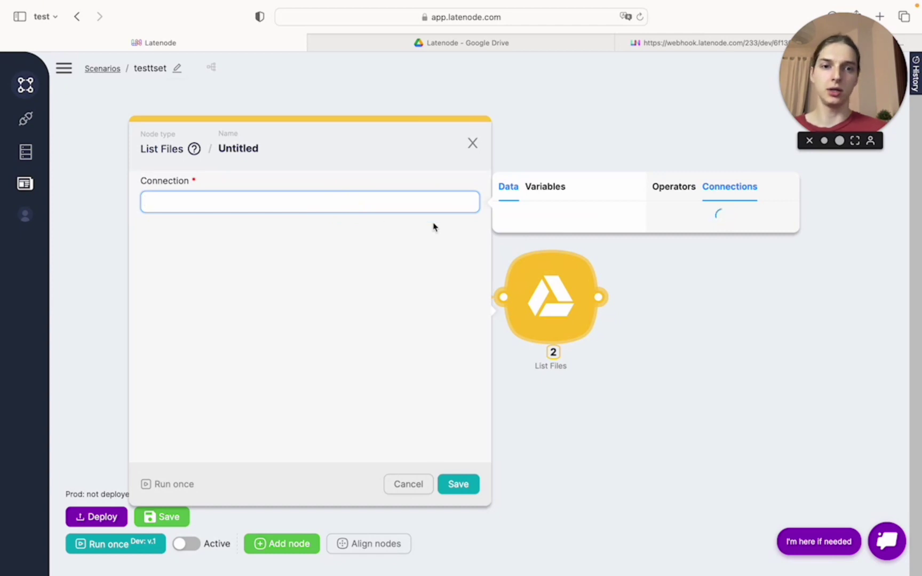
left_click_drag(646, 193, 331, 203)
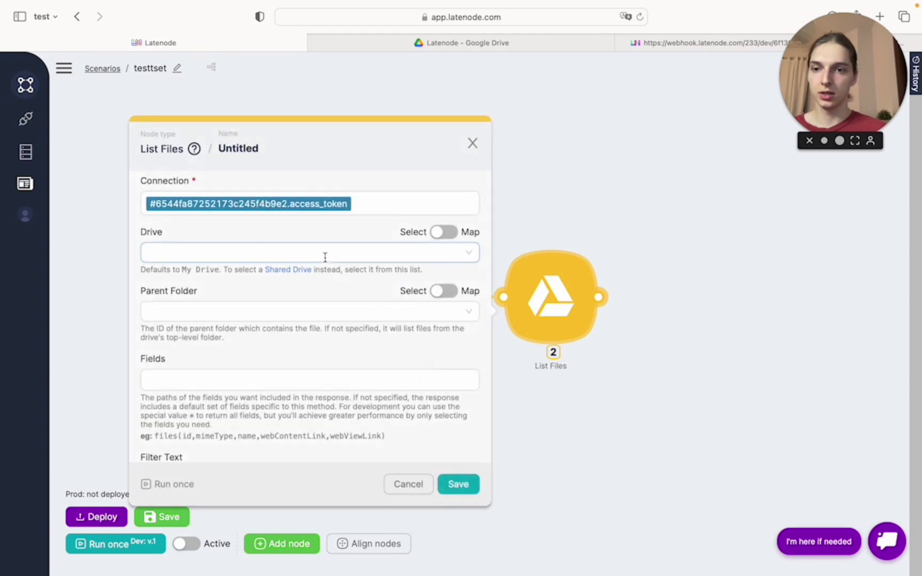
left_click(323, 254)
left_click(287, 285)
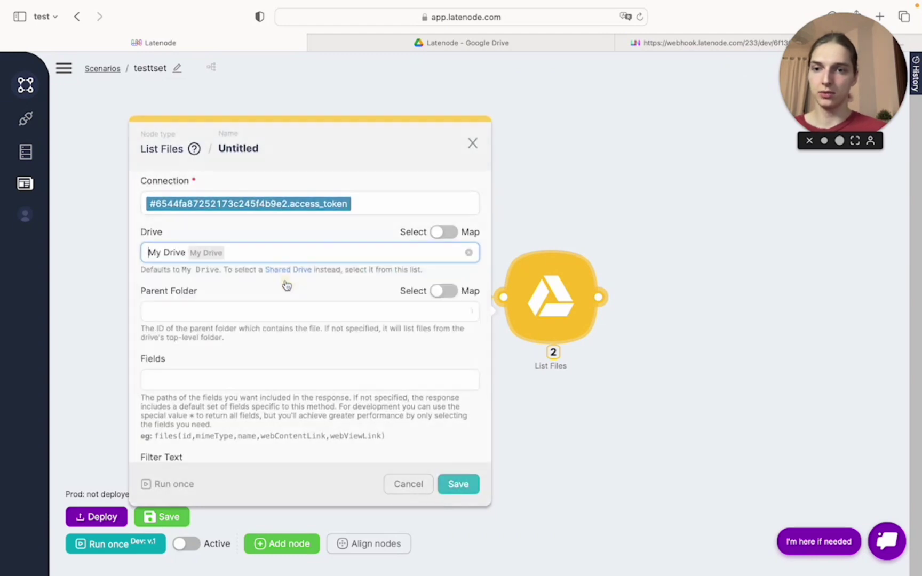
left_click(256, 312)
left_click(233, 350)
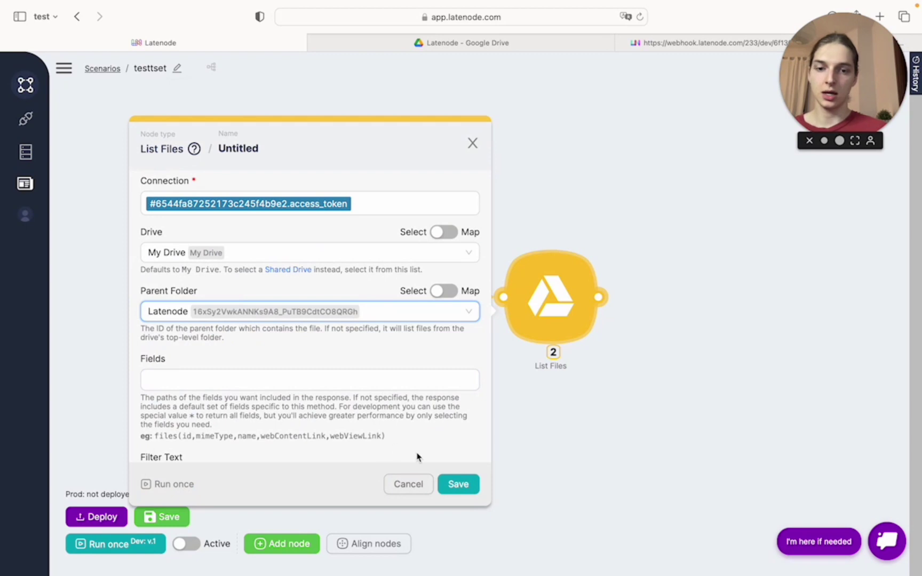
- Save the List Files node and the scenario draft, then run it once
left_click(458, 484)
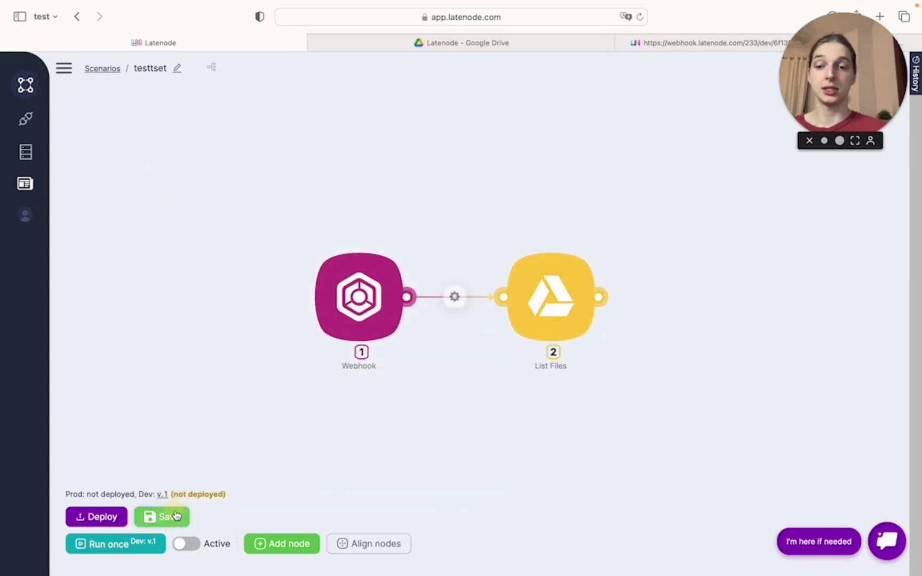
left_click(175, 515)
left_click(133, 543)
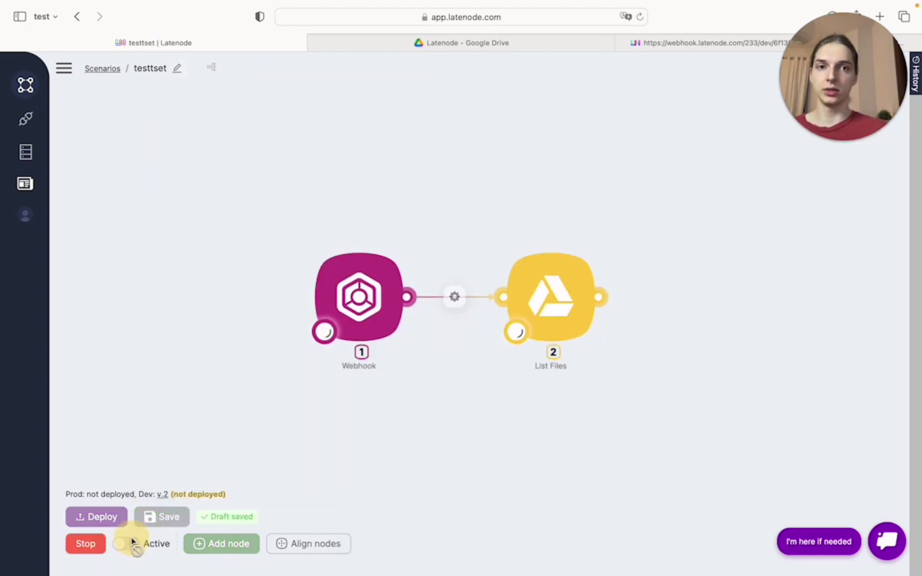
- Reload the webhook URL tab to trigger the run and review the files LTD, LT101 and LT1
left_click(654, 46)
left_click(639, 17)
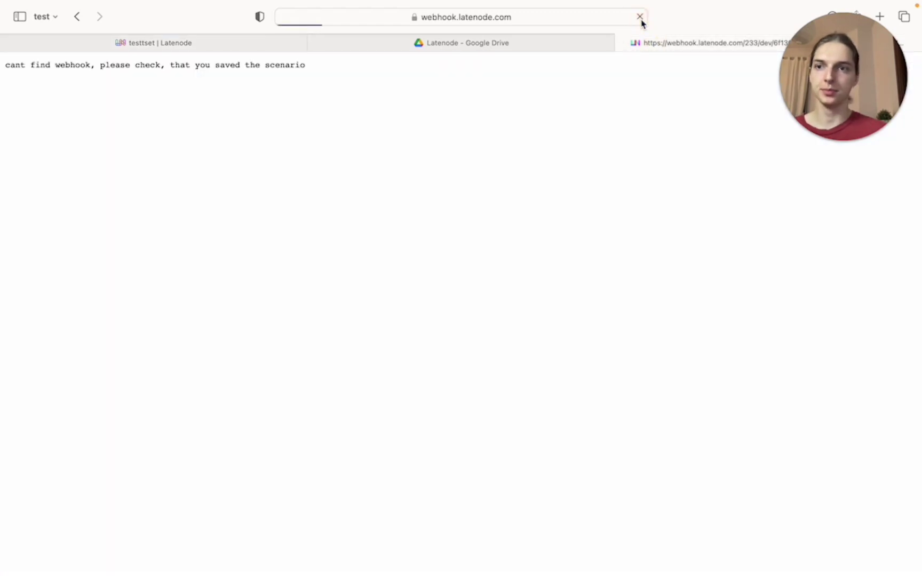
left_click(262, 48)
scroll(704, 299, "down", 2)
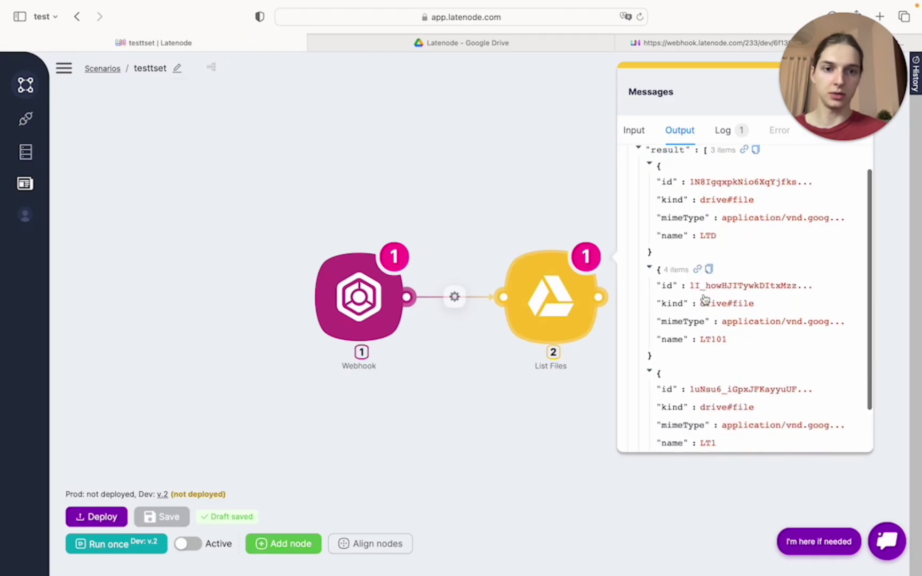
scroll(704, 298, "down", 2)
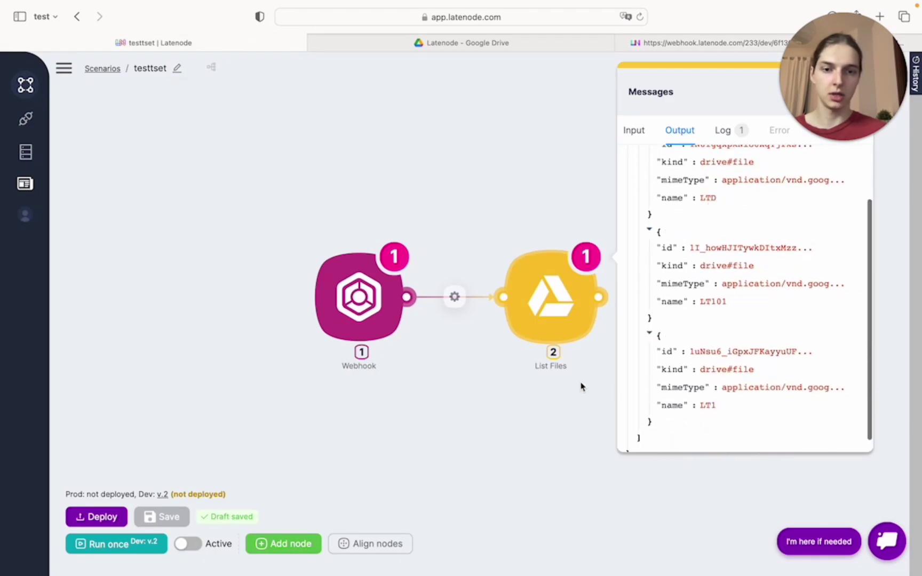
left_click(557, 428)
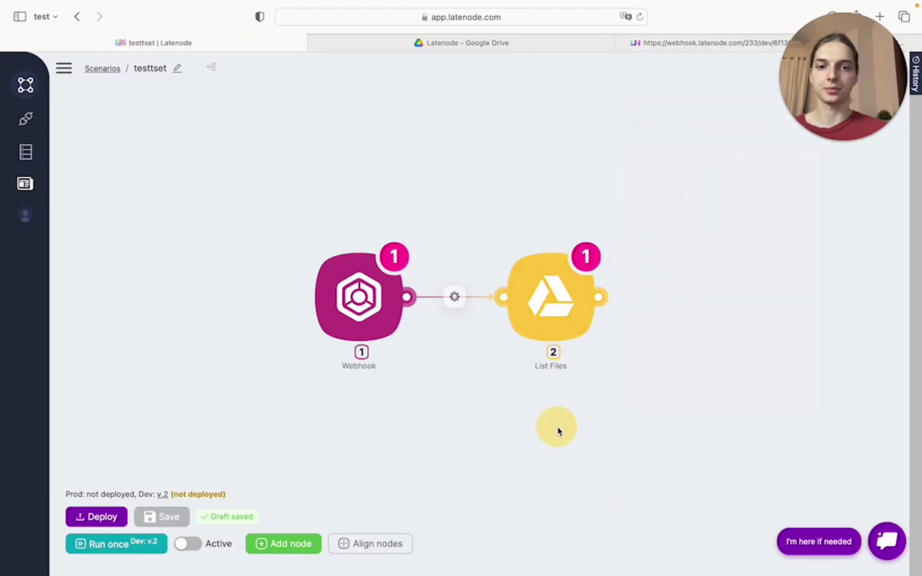
left_click(600, 301)
- Add an Iterator after List Files that loops over the List Files result (2.result)
scroll(401, 330, "down", 5)
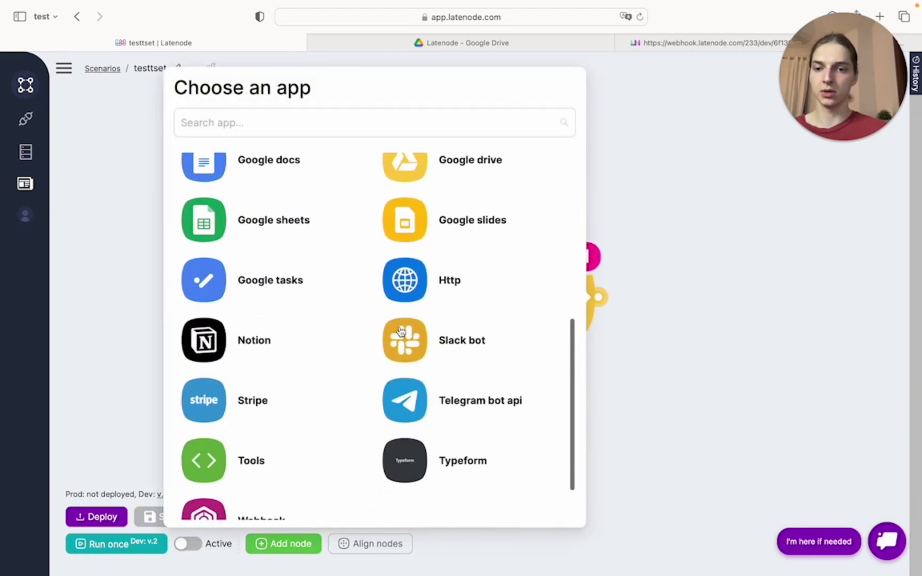
left_click(284, 453)
scroll(406, 316, "up", 2)
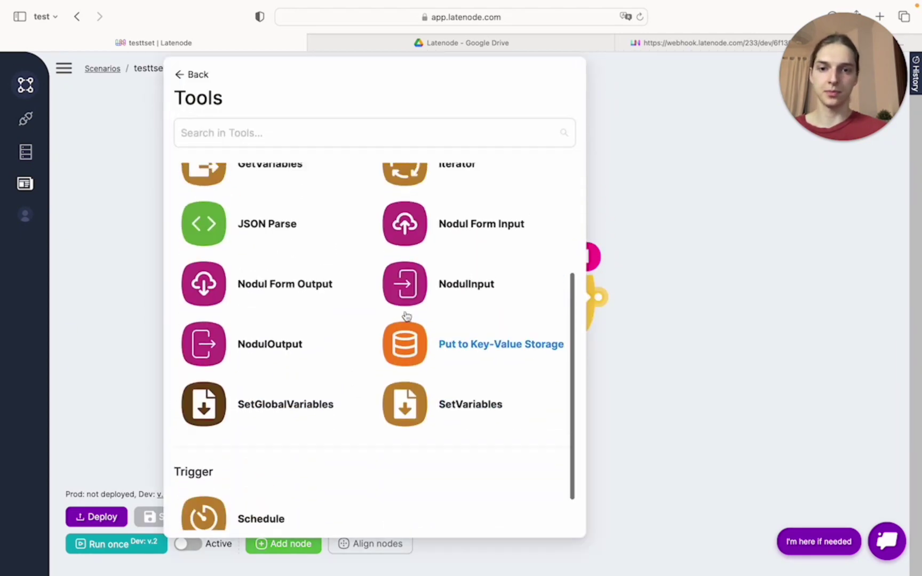
scroll(407, 316, "up", 2)
left_click(449, 274)
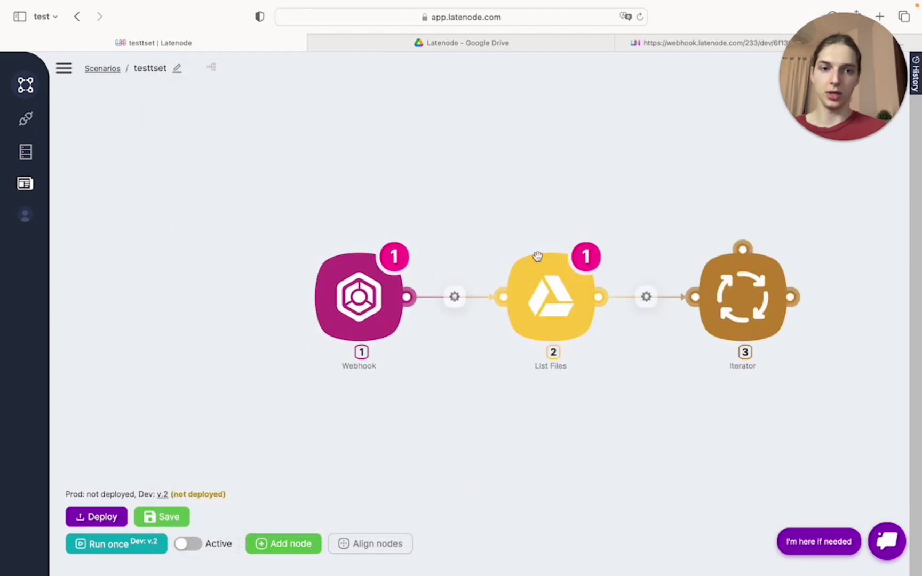
left_click_drag(674, 225, 549, 195)
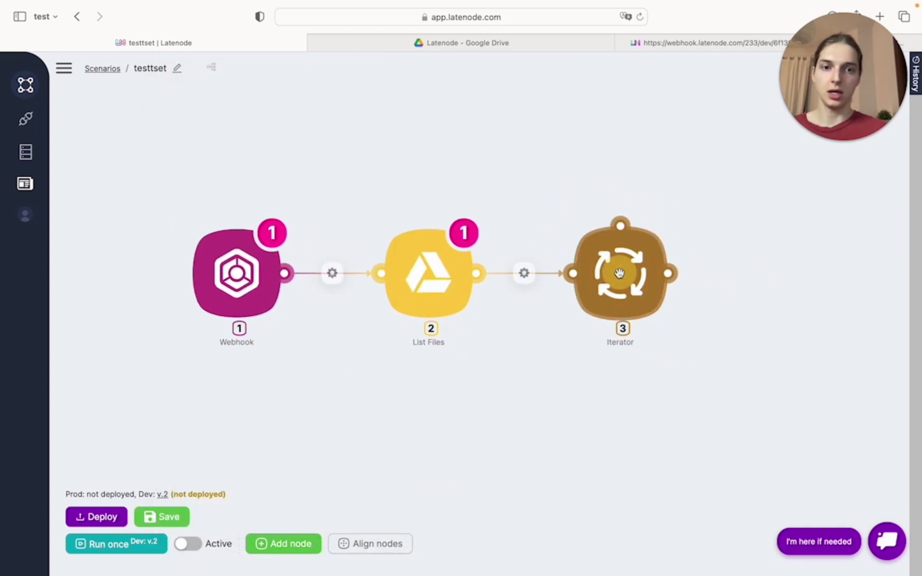
left_click(619, 273)
left_click(253, 179)
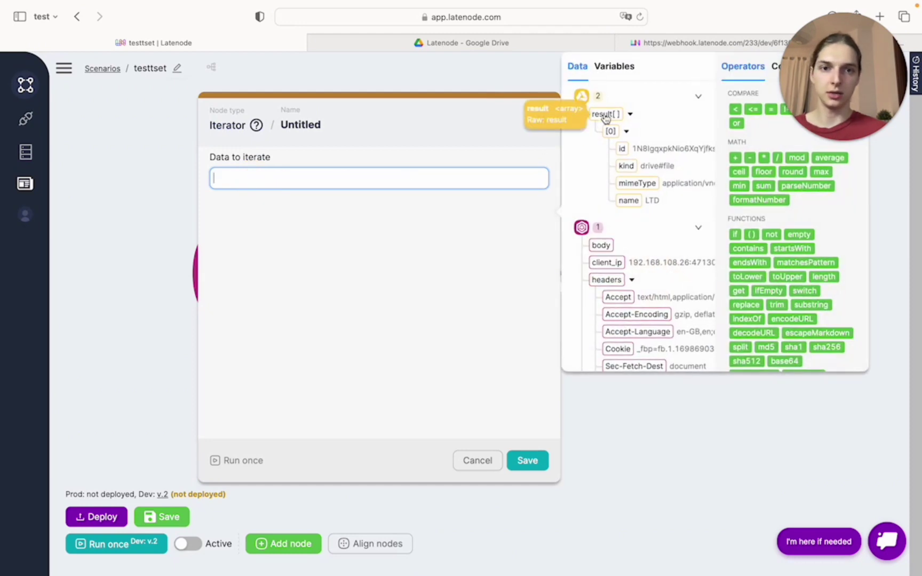
left_click(605, 116)
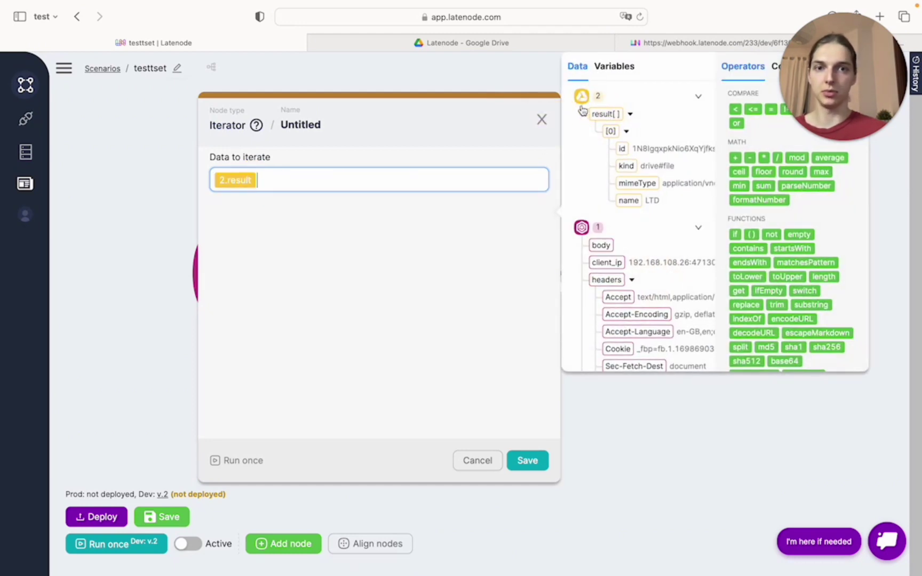
left_click(530, 461)
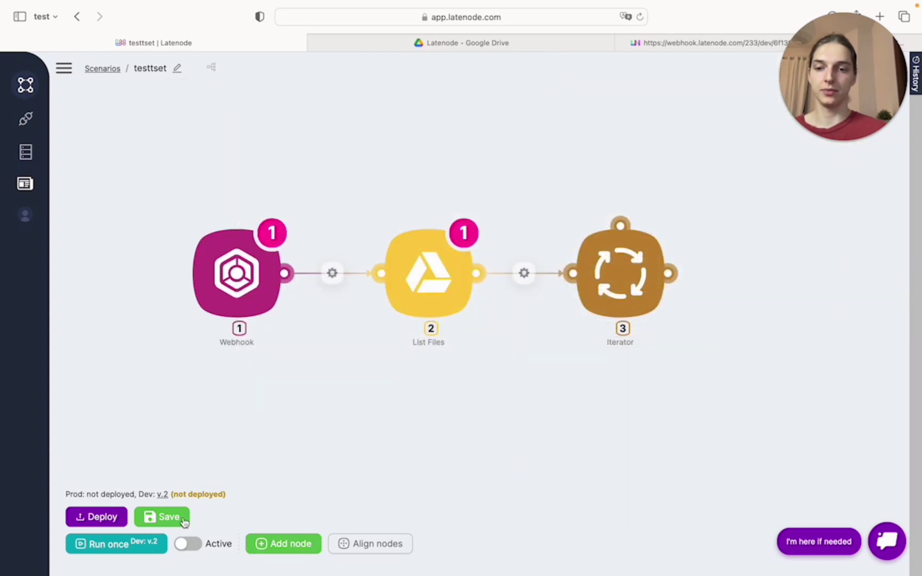
- Save the draft as v.3, run once, and confirm the Iterator's input holds three files
left_click(181, 519)
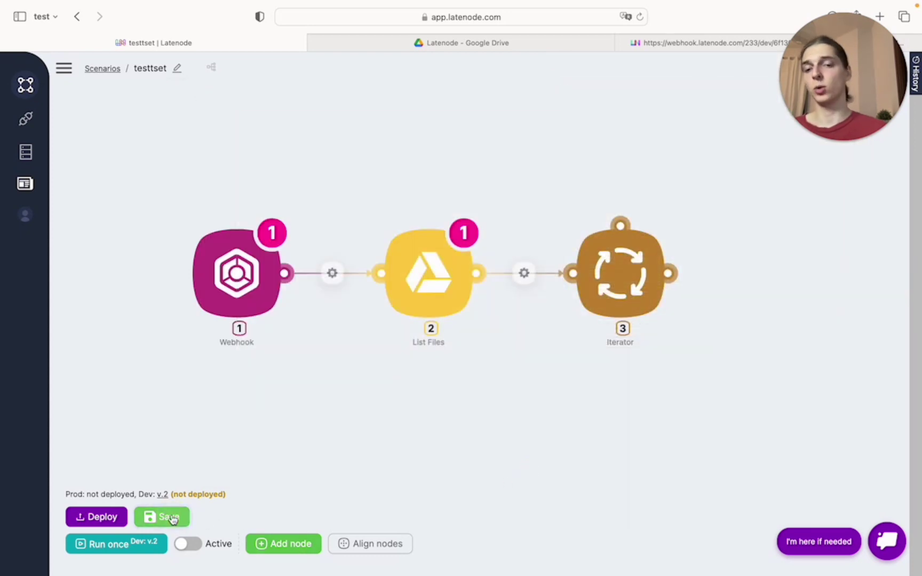
left_click(147, 554)
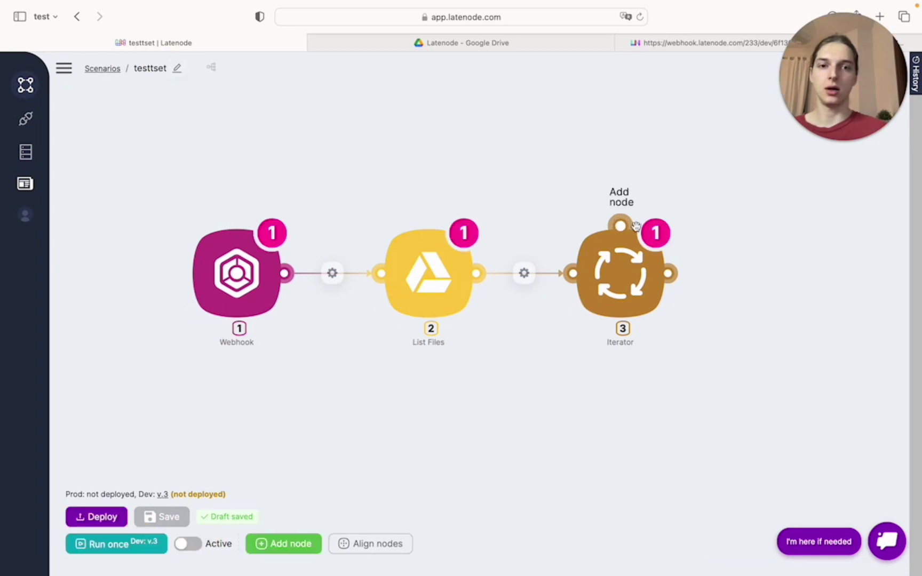
left_click(655, 234)
left_click(440, 225)
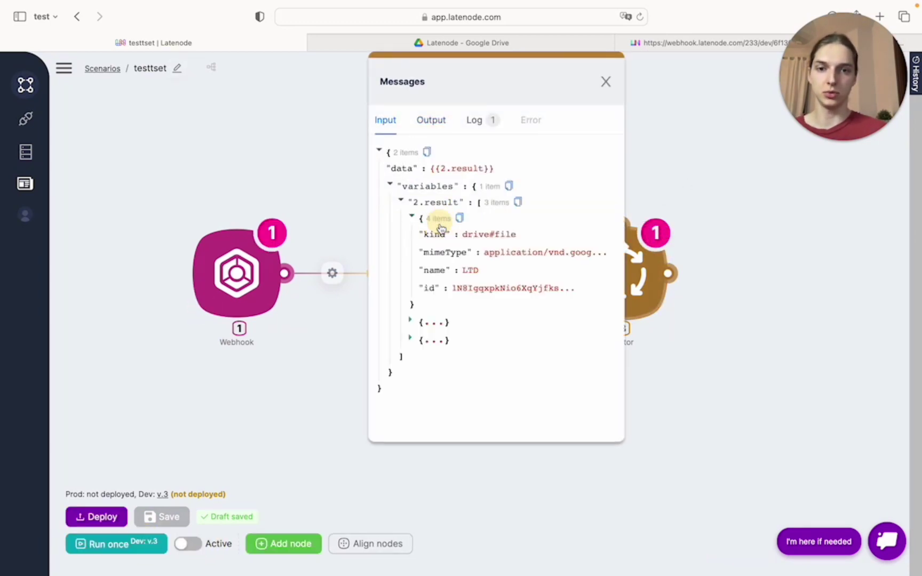
key("Escape")
- Add a Tools SetVariables node after the Iterator
left_click(617, 221)
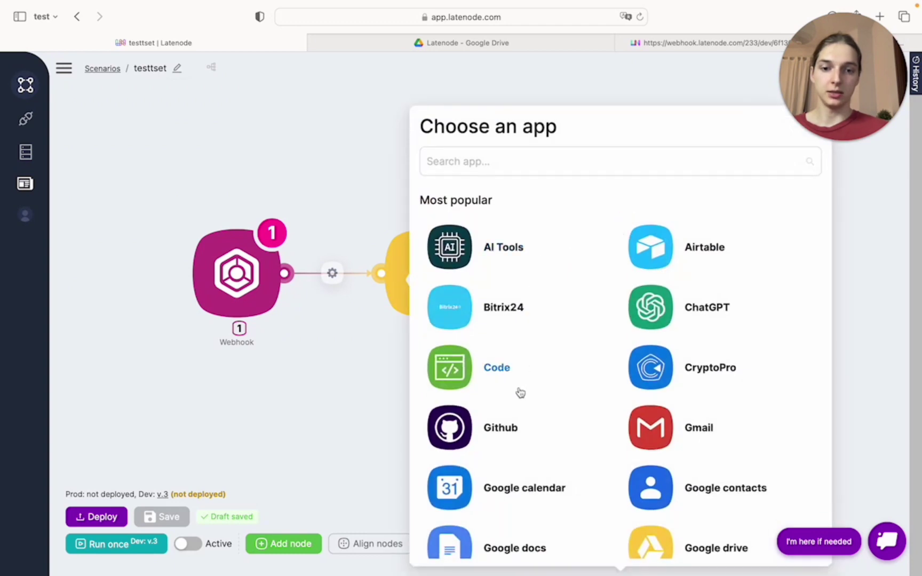
scroll(520, 393, "down", 8)
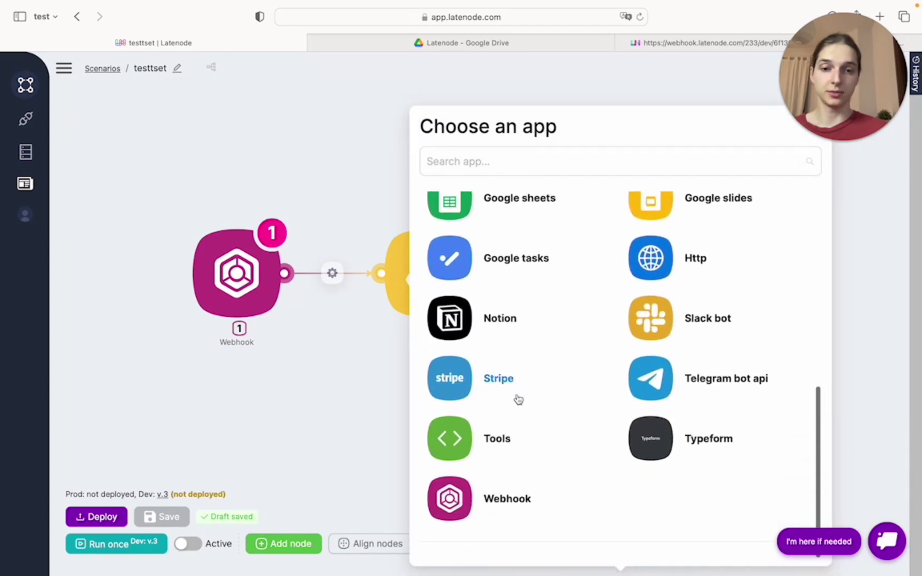
left_click(500, 440)
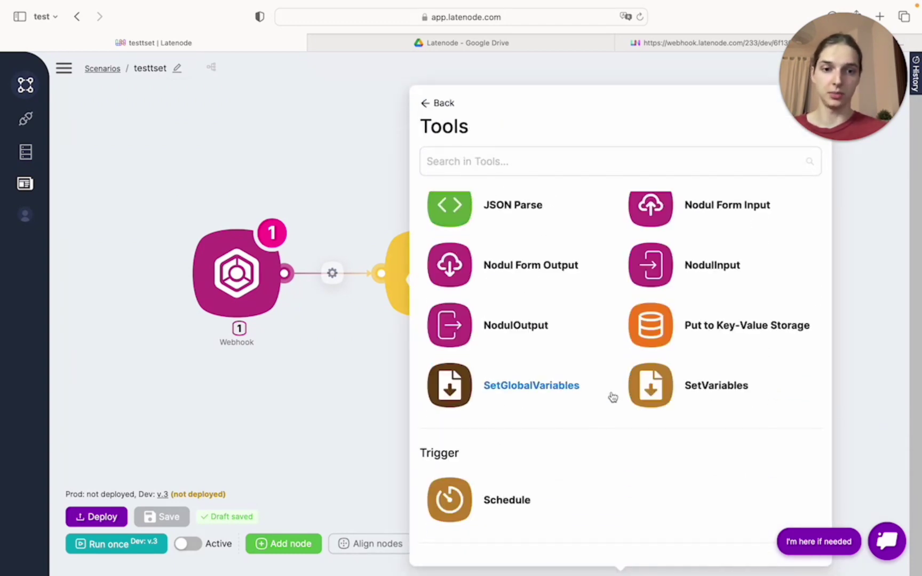
left_click(699, 396)
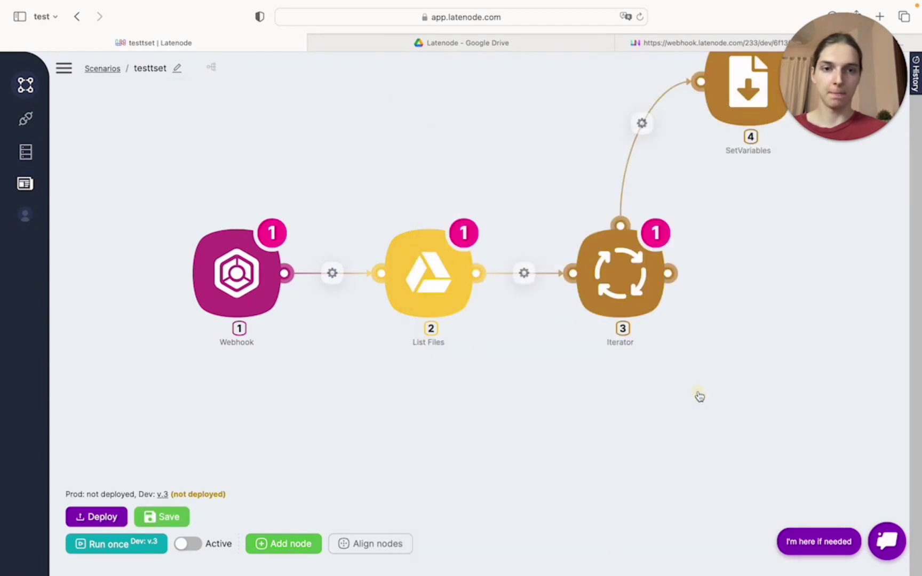
left_click_drag(787, 263, 654, 366)
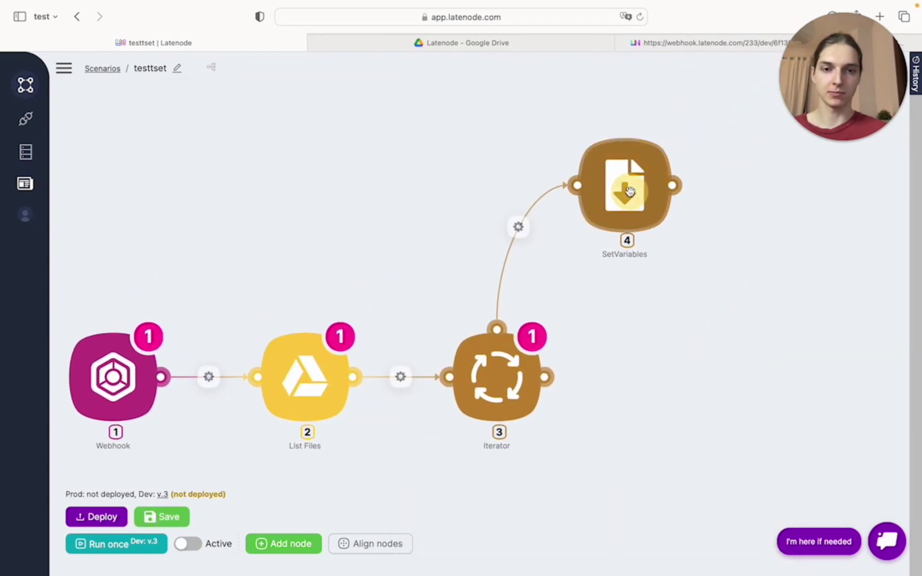
- Set the variable List to add(_List; 3.value.name) and save the node
left_click(629, 189)
left_click(297, 170)
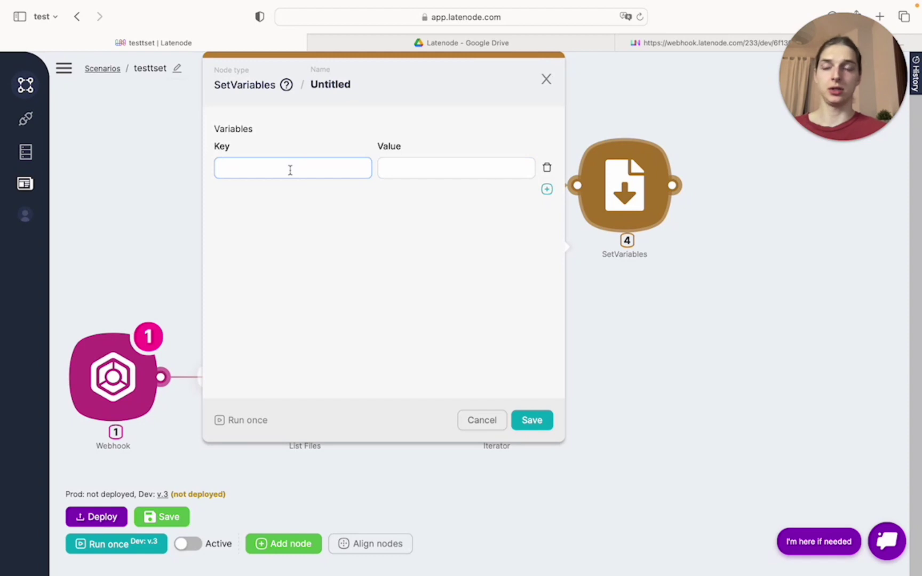
left_click(290, 170)
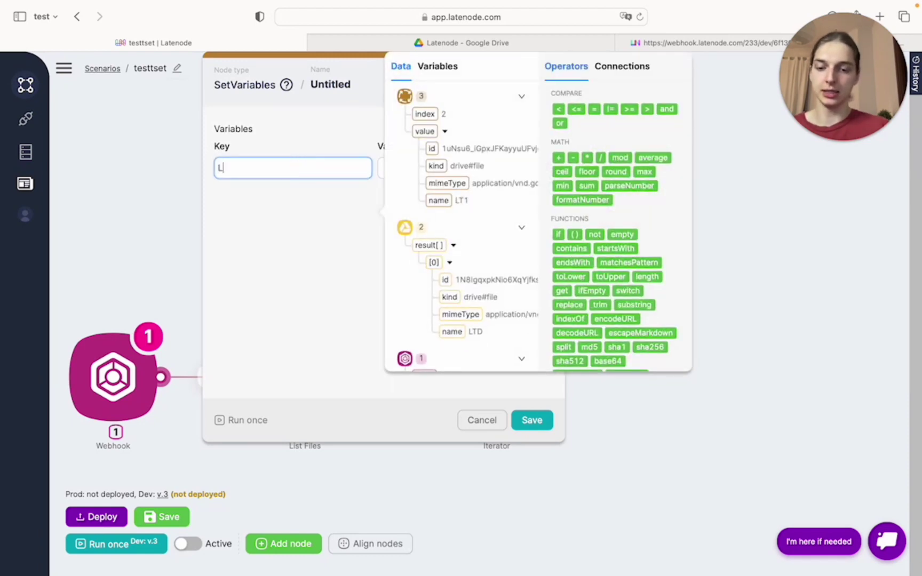
left_click(298, 300)
left_click(424, 170)
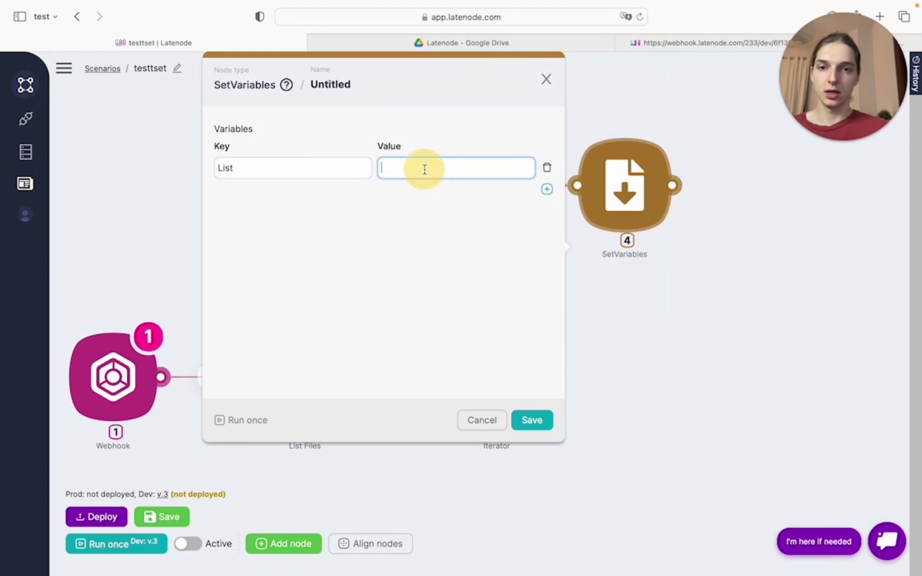
scroll(769, 281, "down", 3)
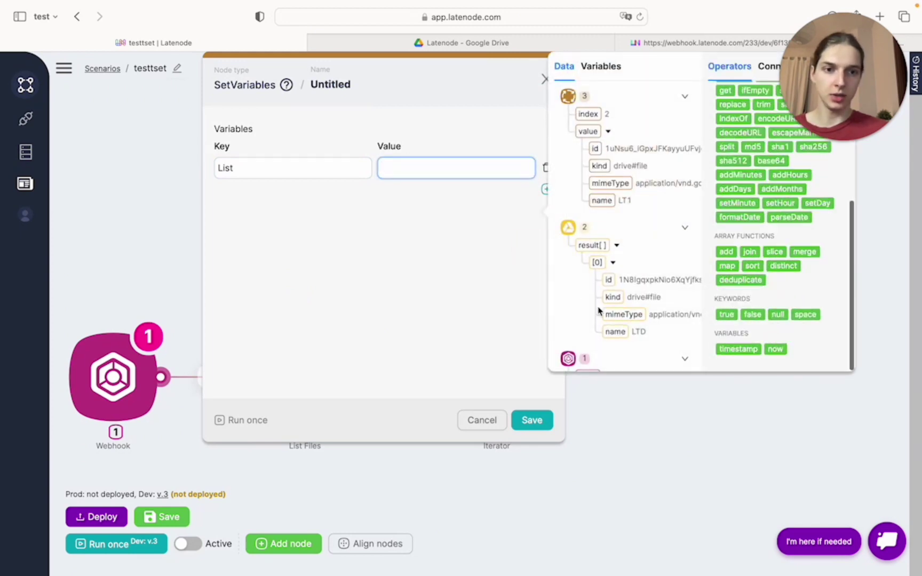
left_click(727, 256)
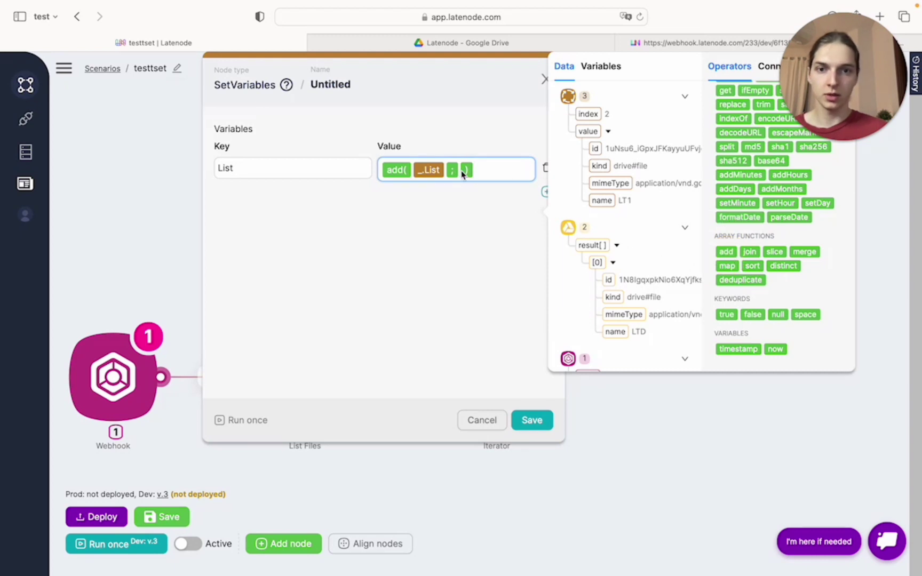
left_click(607, 203)
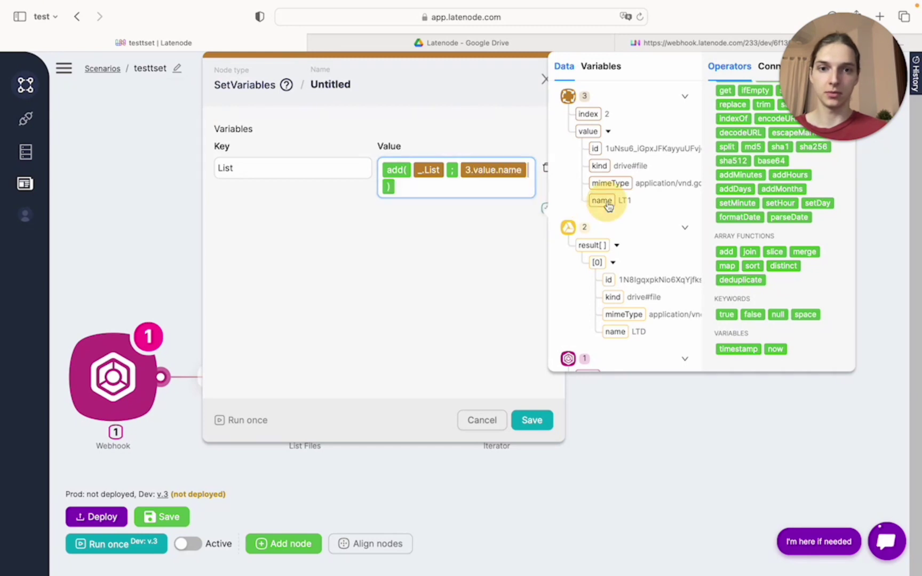
left_click(468, 305)
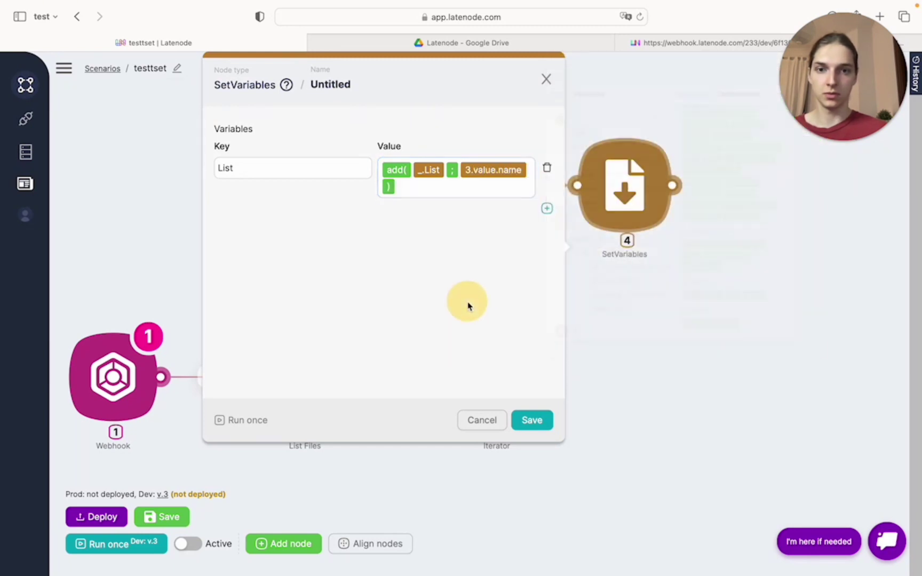
left_click(533, 421)
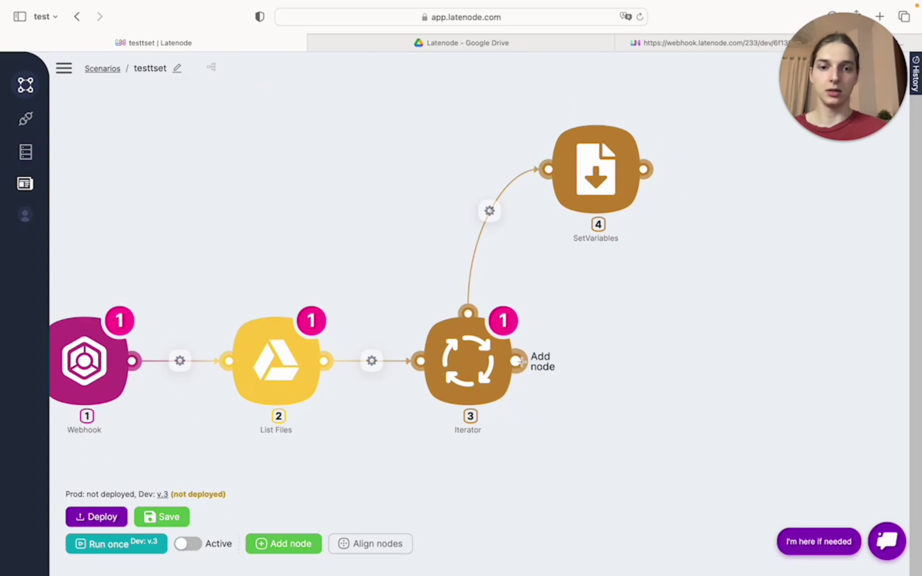
- Add a Webhook response after the Iterator whose Body is the List variable, and save it
left_click(516, 361)
scroll(359, 336, "down", 3)
scroll(359, 336, "down", 5)
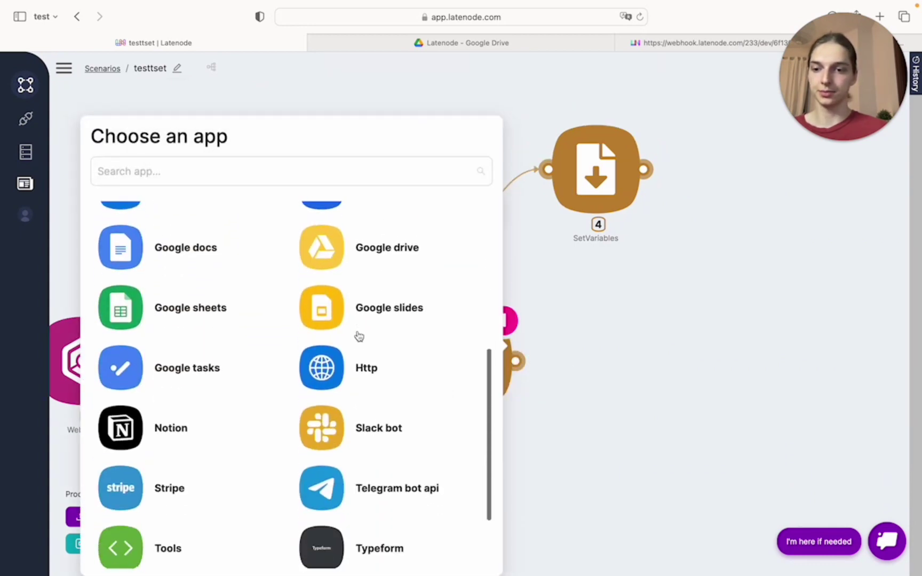
left_click(188, 516)
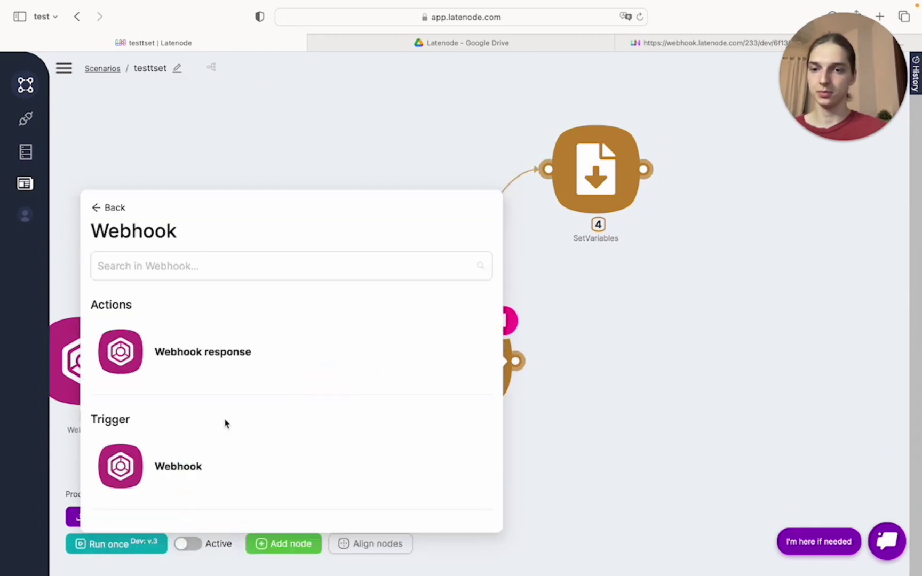
left_click(225, 358)
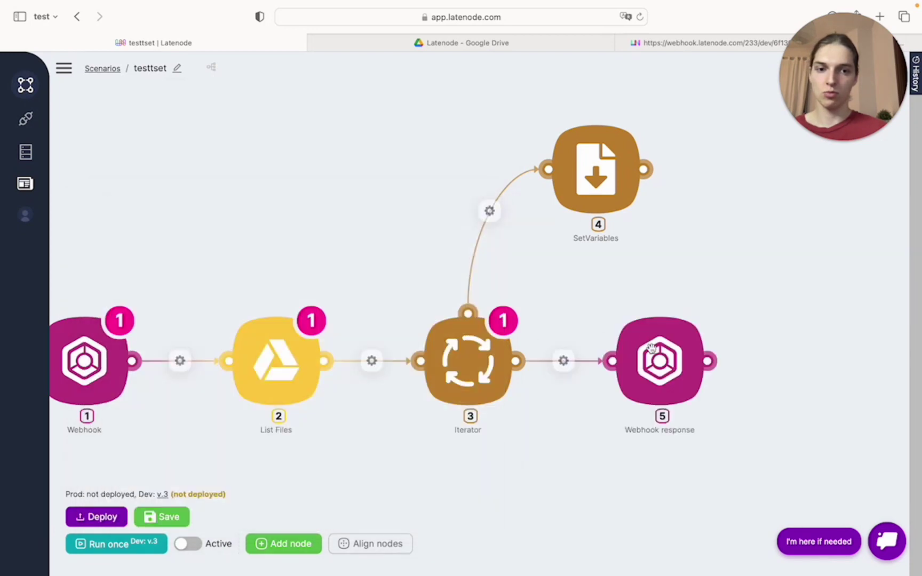
left_click(314, 351)
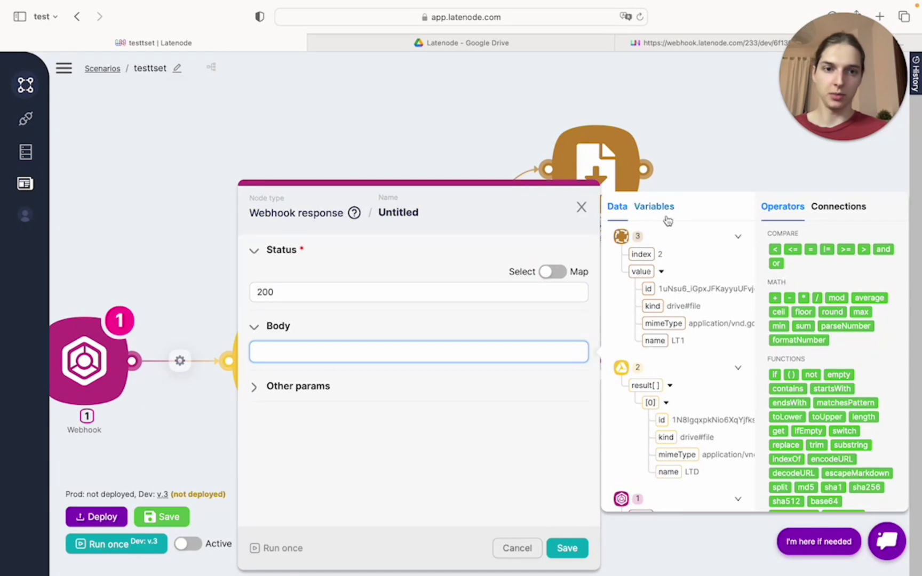
left_click(656, 208)
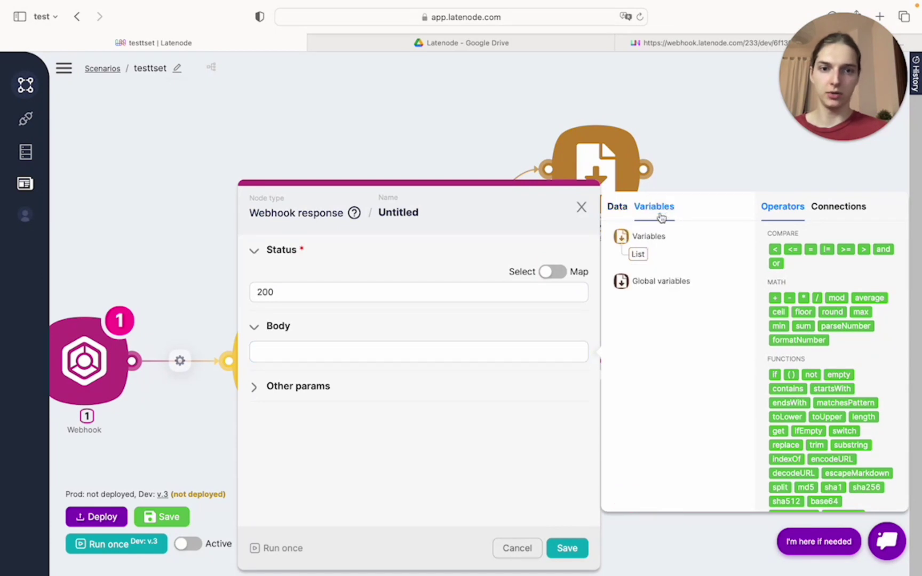
left_click(640, 255)
left_click(565, 549)
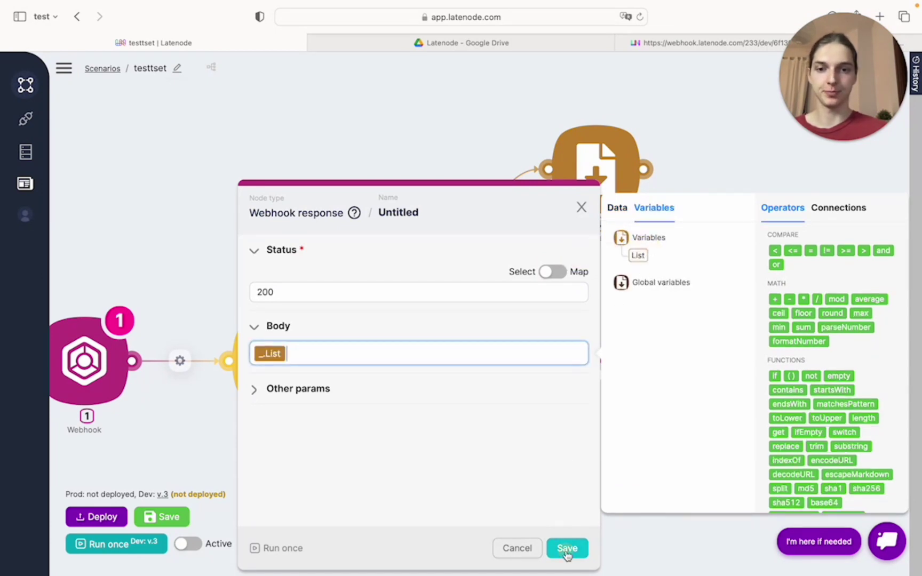
- Save as v.4, run once, and reload the webhook URL to get ["LTD","LT101","LT1"], matching the Drive folder
left_click(180, 520)
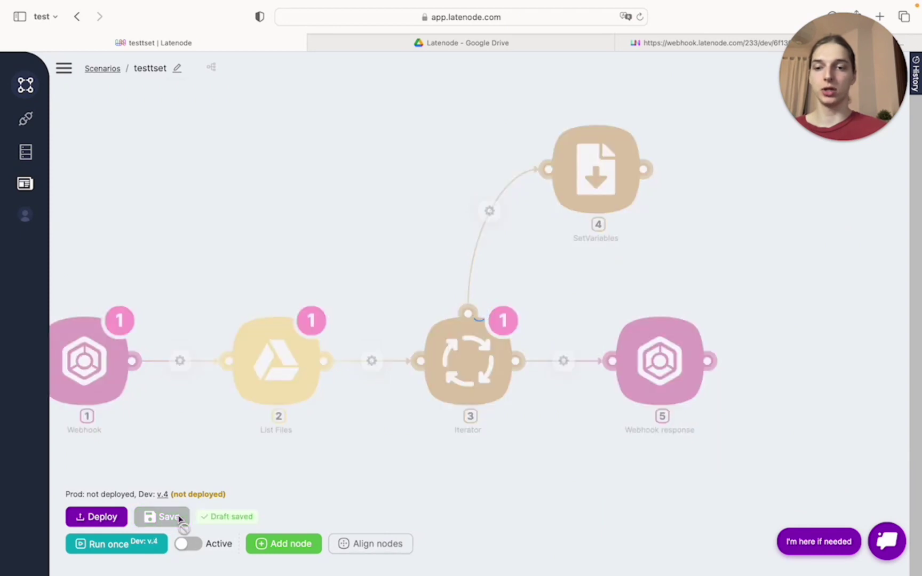
left_click(107, 544)
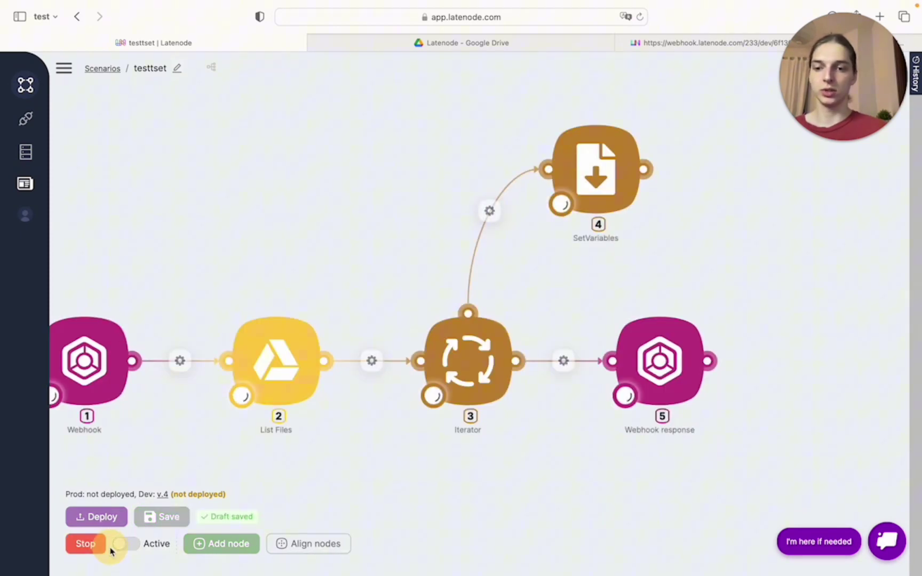
left_click(694, 41)
left_click(641, 18)
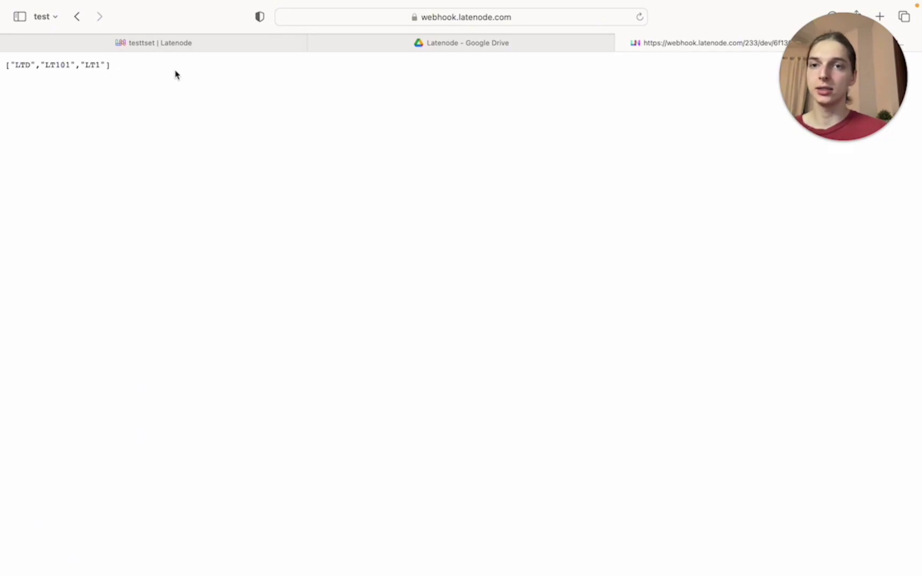
left_click(349, 42)
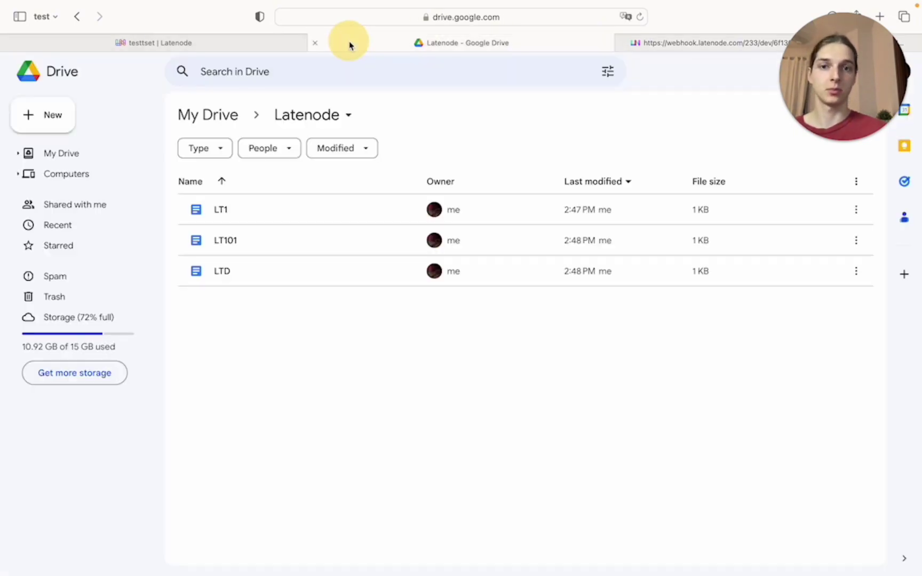
- Deploy the testtset scenario so production runs v.4 and the scenario is active
left_click(220, 42)
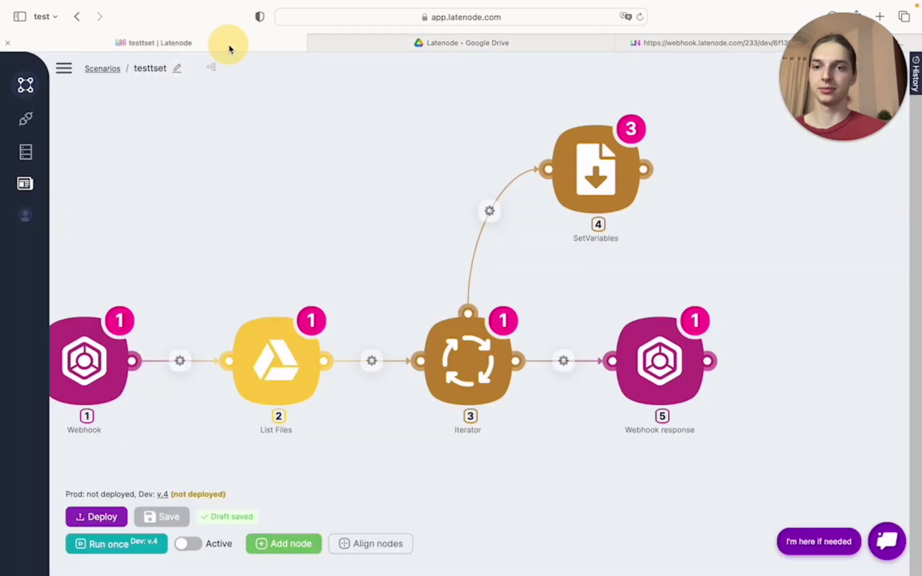
left_click(98, 517)
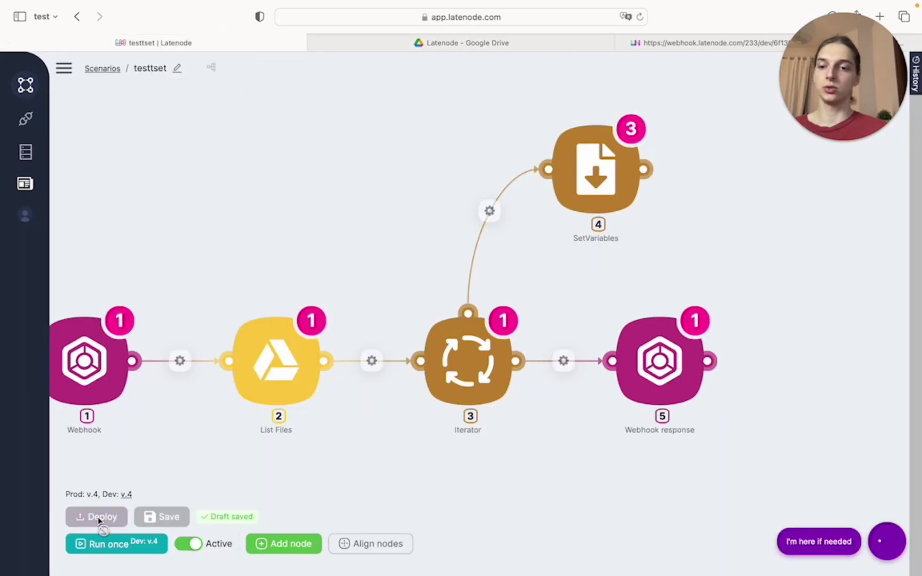